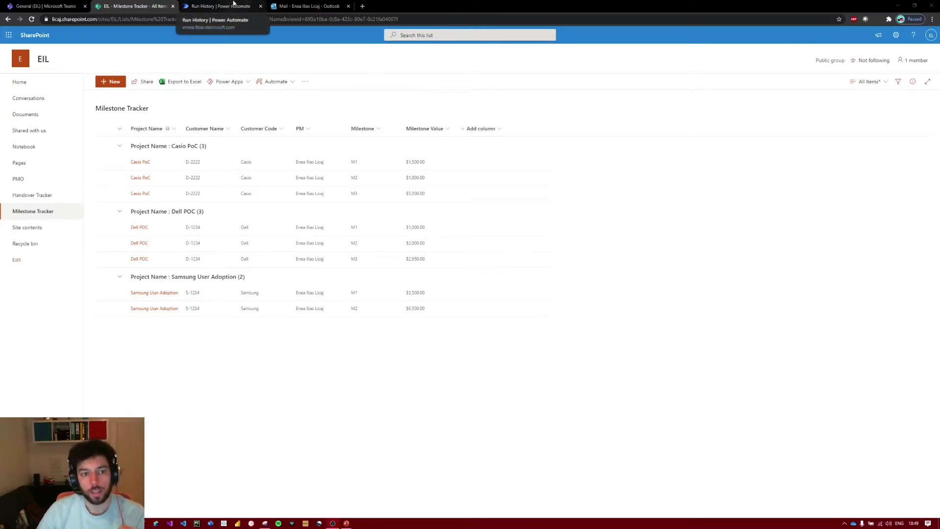
- Start a new scheduled cloud flow named Weekly Report
click(233, 5)
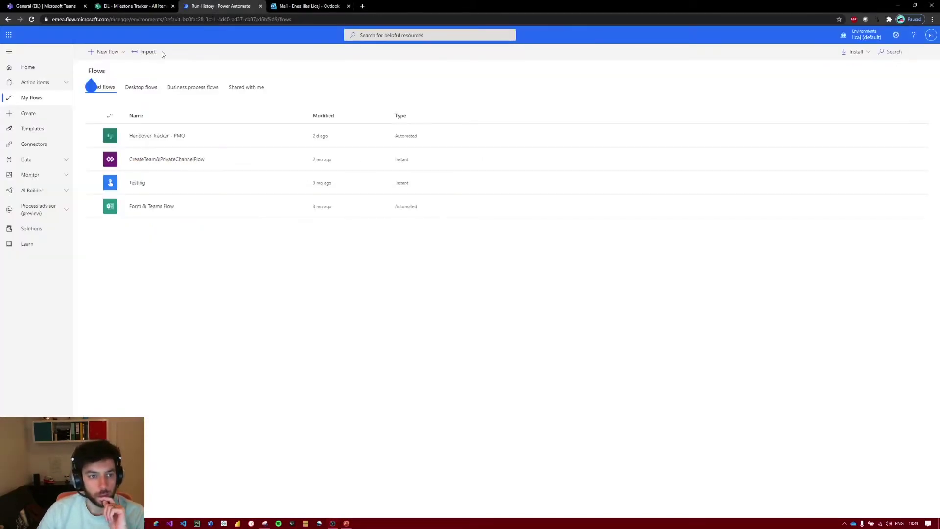
click(125, 53)
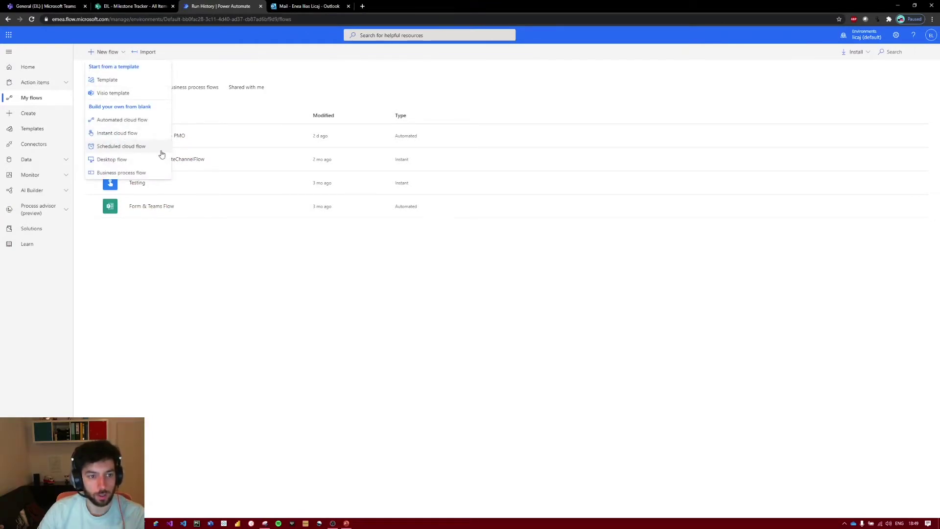
click(121, 146)
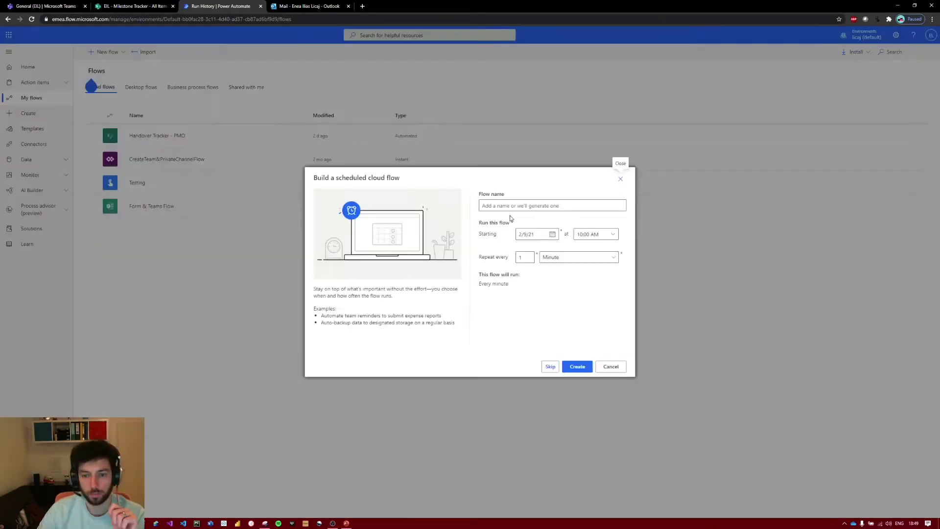
text(Weekly Report)
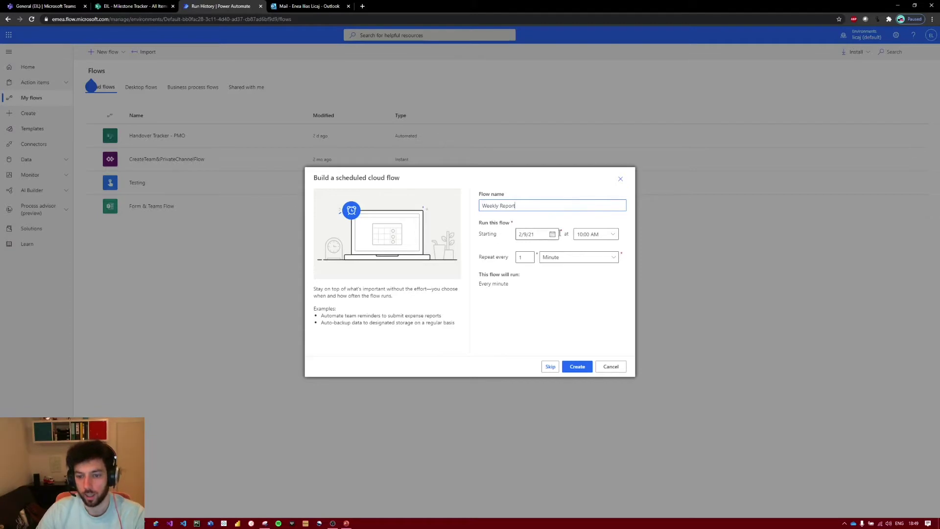
- Set the schedule to start 2/14/21 at 10:00 AM, repeating every 1 week
click(552, 236)
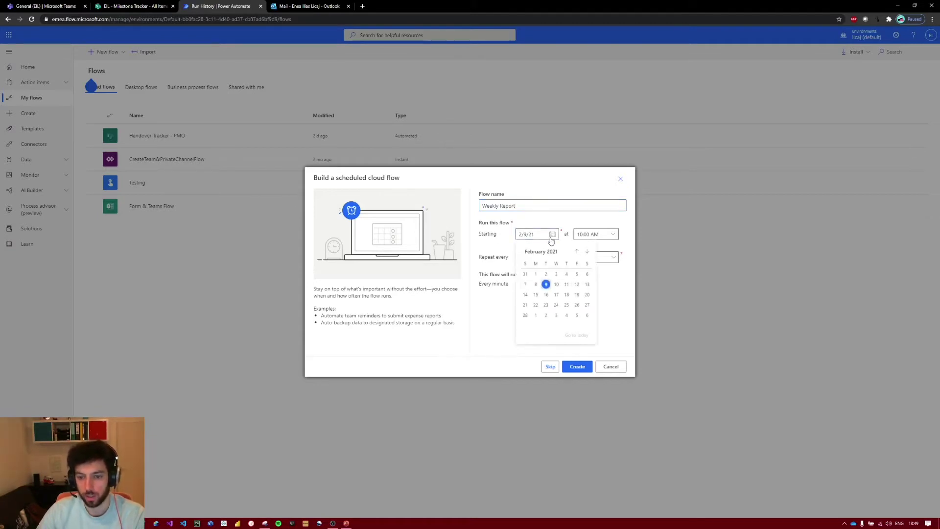
click(525, 295)
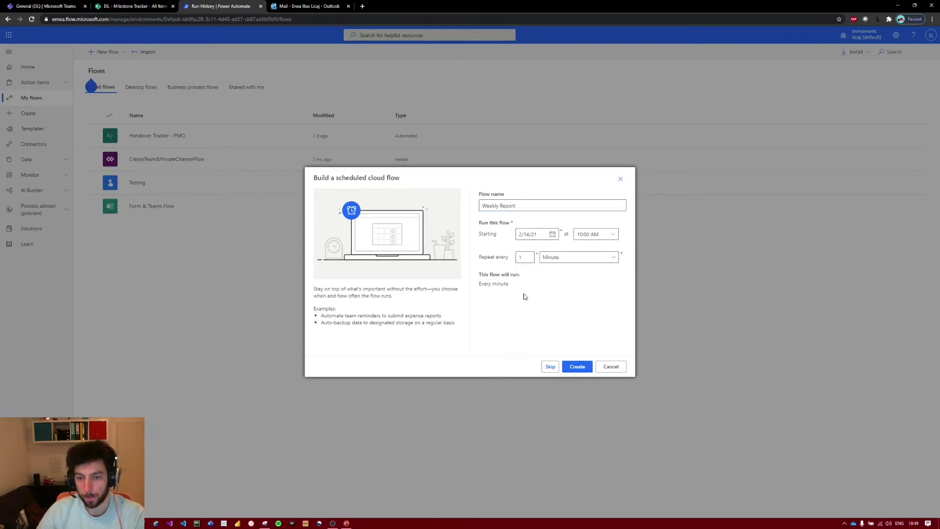
click(614, 239)
click(614, 239)
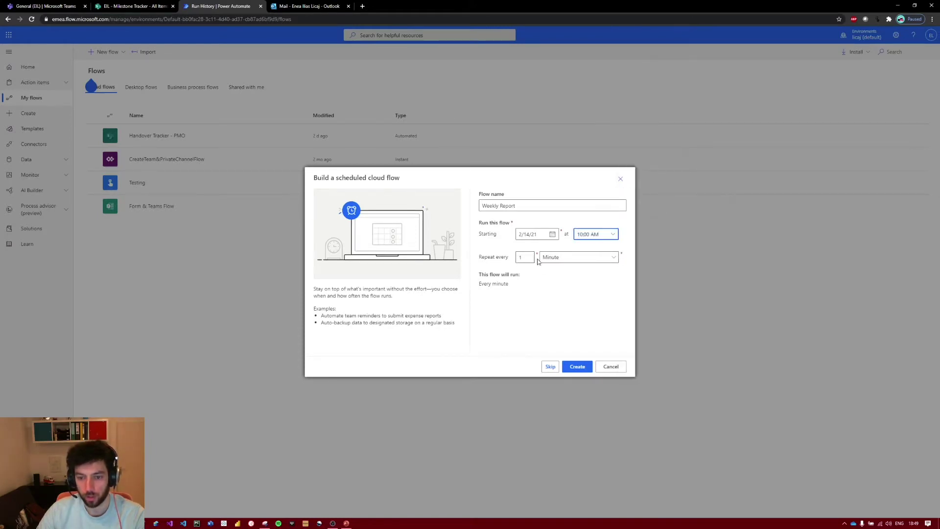
click(605, 257)
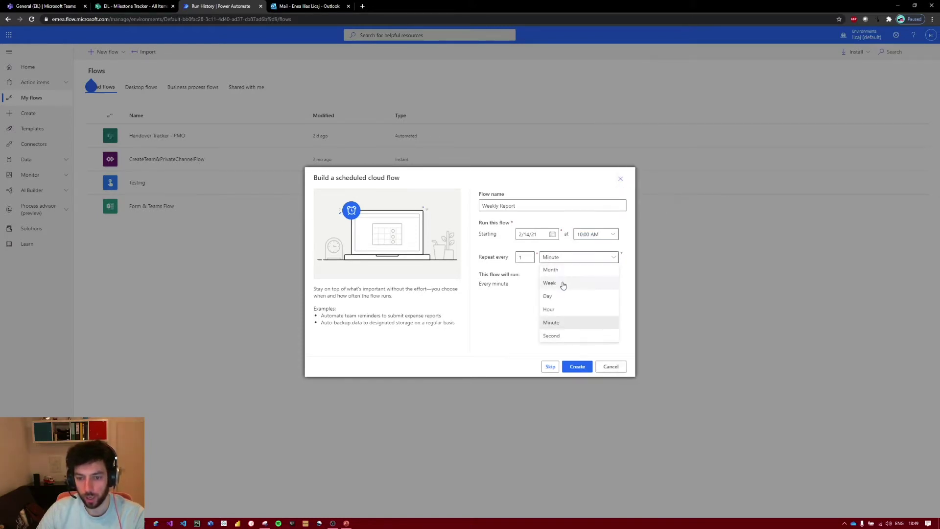
click(563, 283)
- Limit the weekly run days to Monday only and create the flow
click(488, 288)
click(500, 287)
click(515, 287)
click(530, 287)
click(544, 287)
click(559, 287)
click(574, 288)
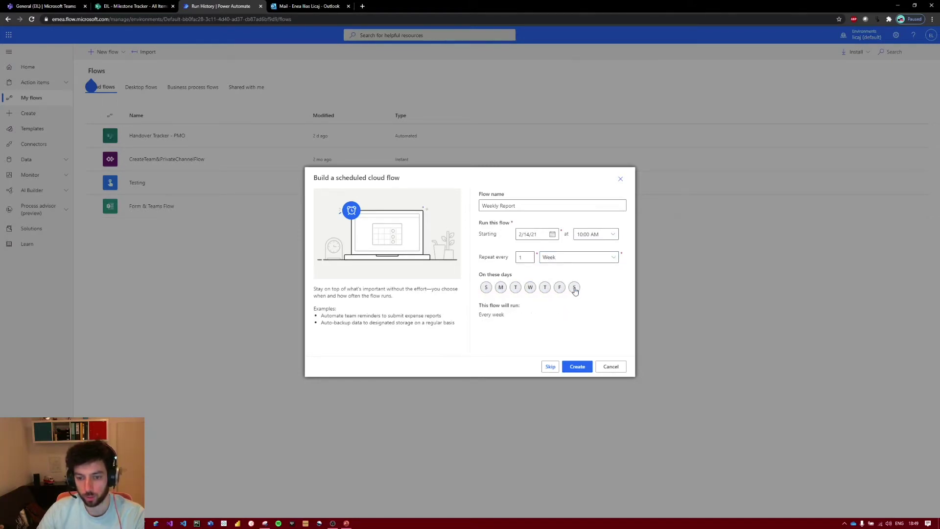
click(500, 288)
click(577, 367)
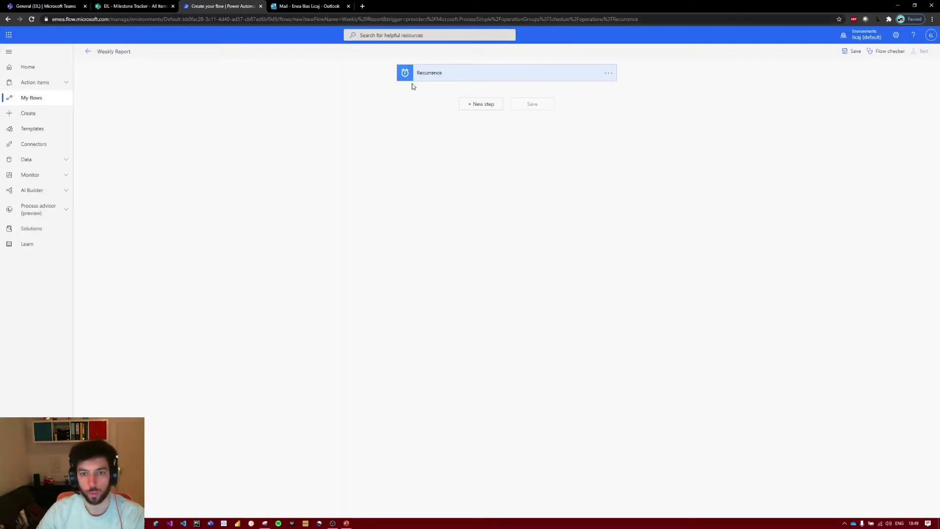
- Add a new step under Recurrence, then return to the SharePoint Milestone Tracker list
click(463, 103)
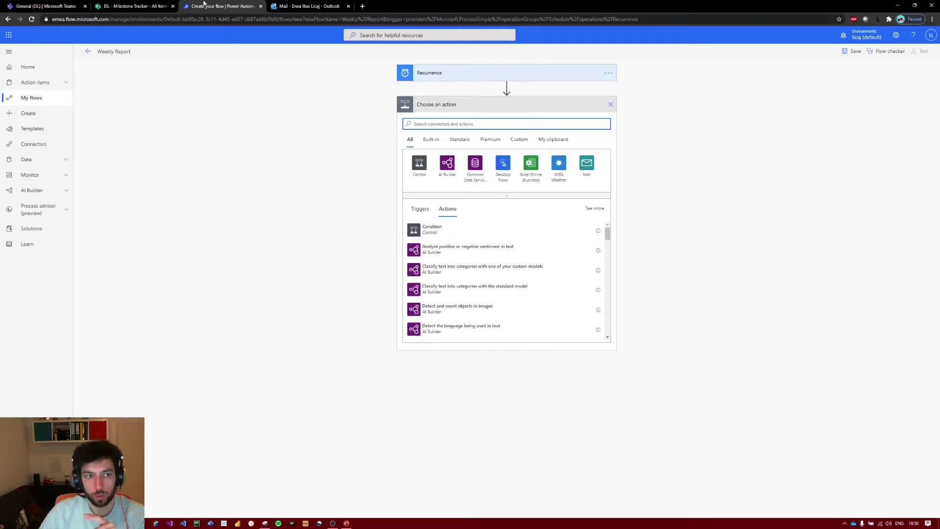
click(129, 5)
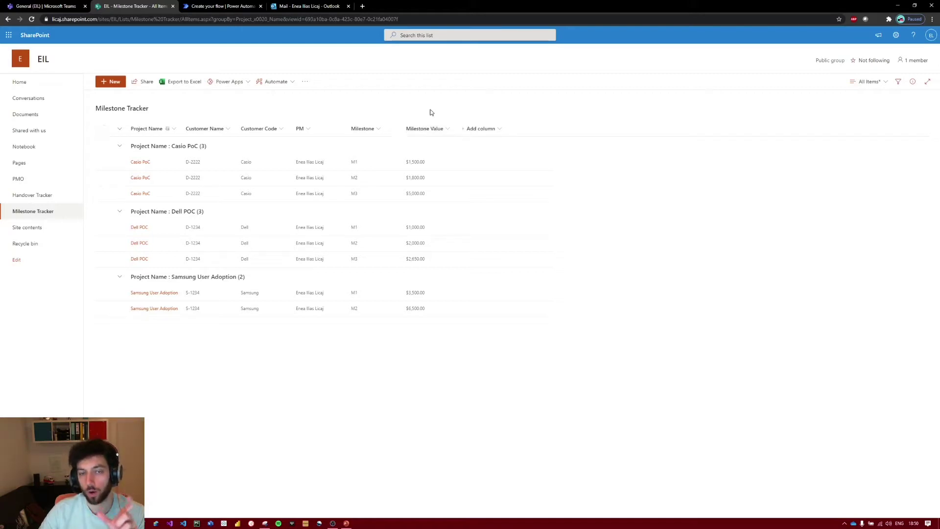
- In List settings, read the Milestone Value column's internal name MilestoneValue from its URL, then return to the flow
click(896, 35)
click(844, 112)
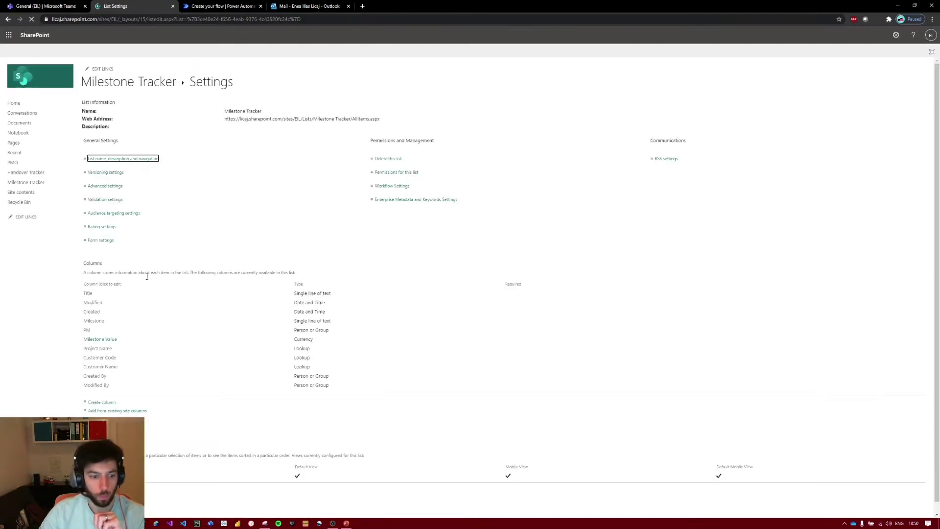
click(106, 342)
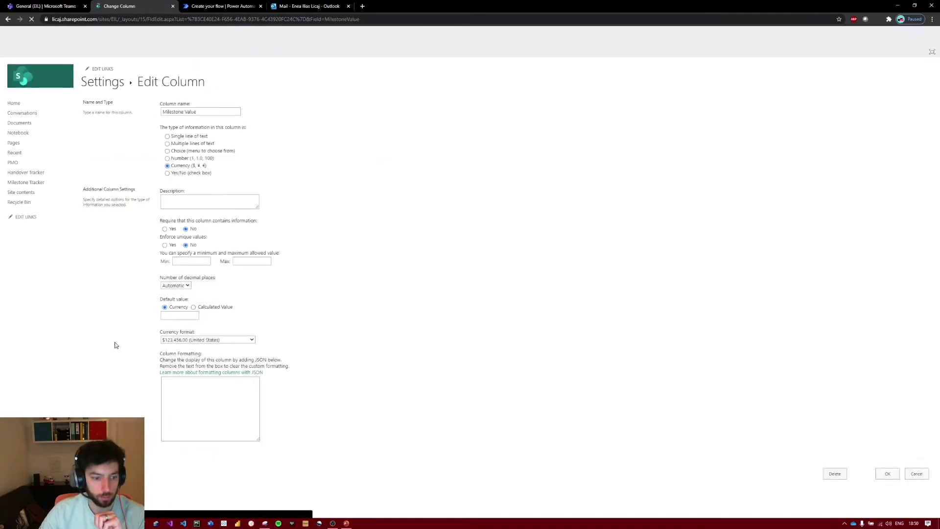
drag(360, 19, 326, 23)
key(ctrl+c)
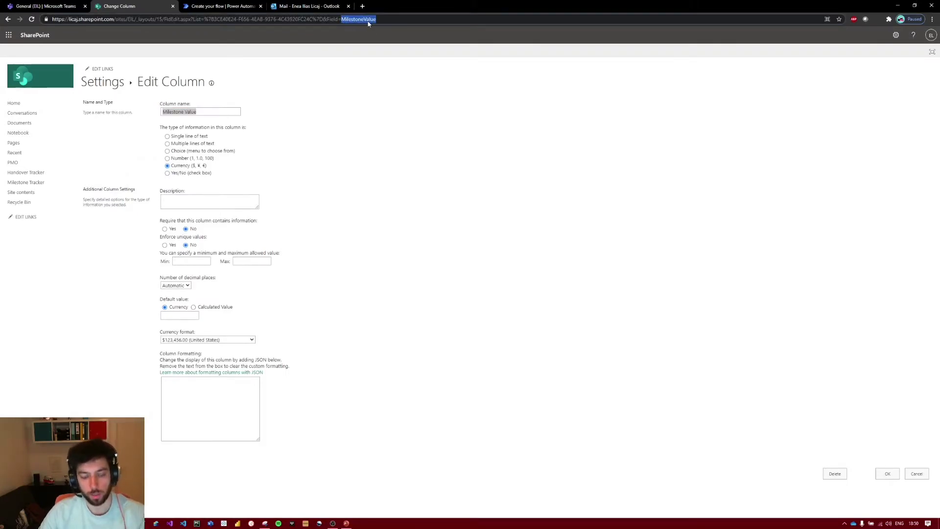
click(235, 3)
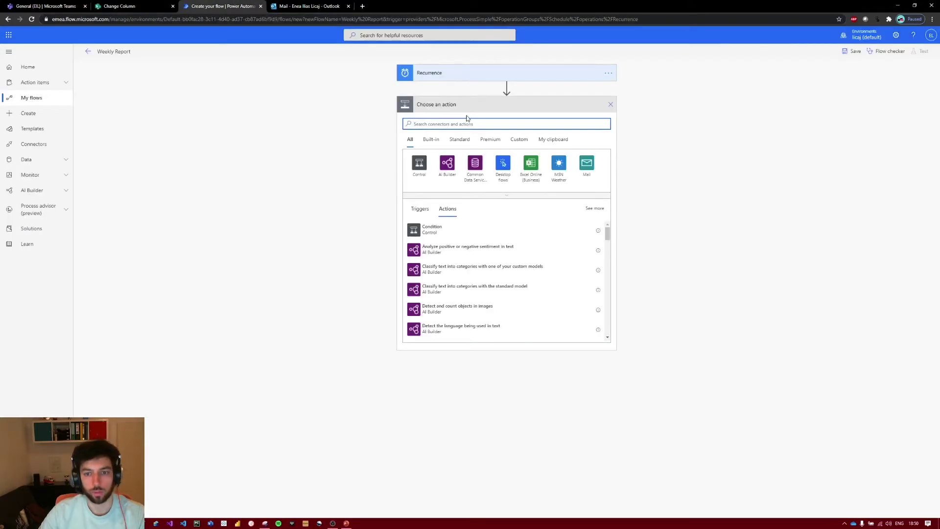
- Add a SharePoint Get items action reading the Milestone Tracker list on the EIL site
click(441, 124)
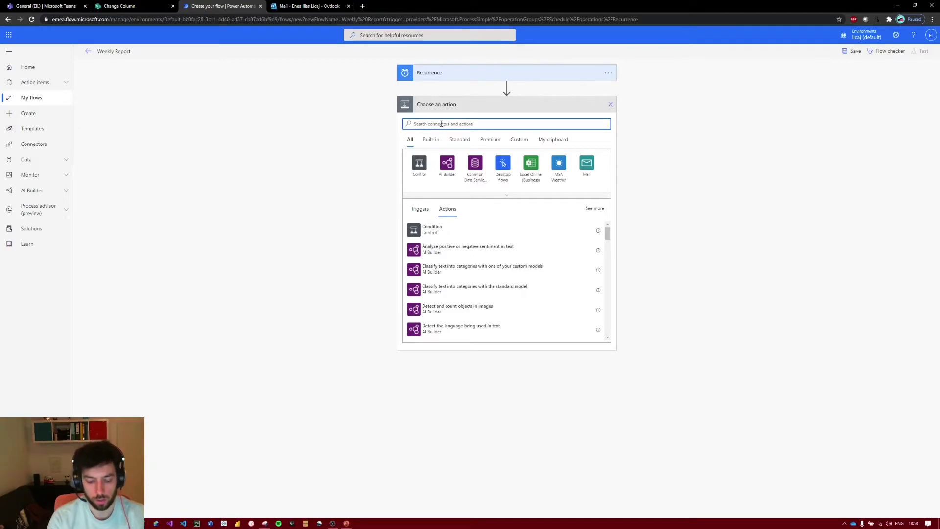
text(get items)
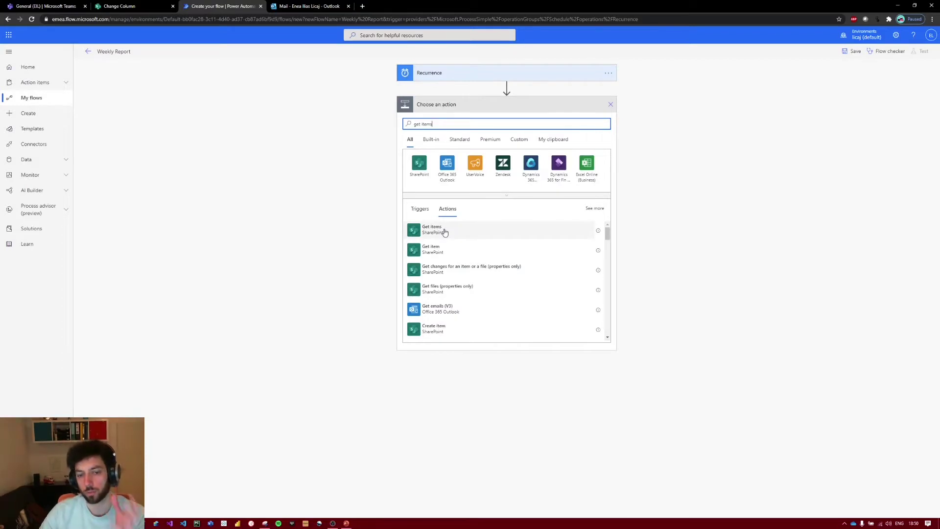
click(445, 232)
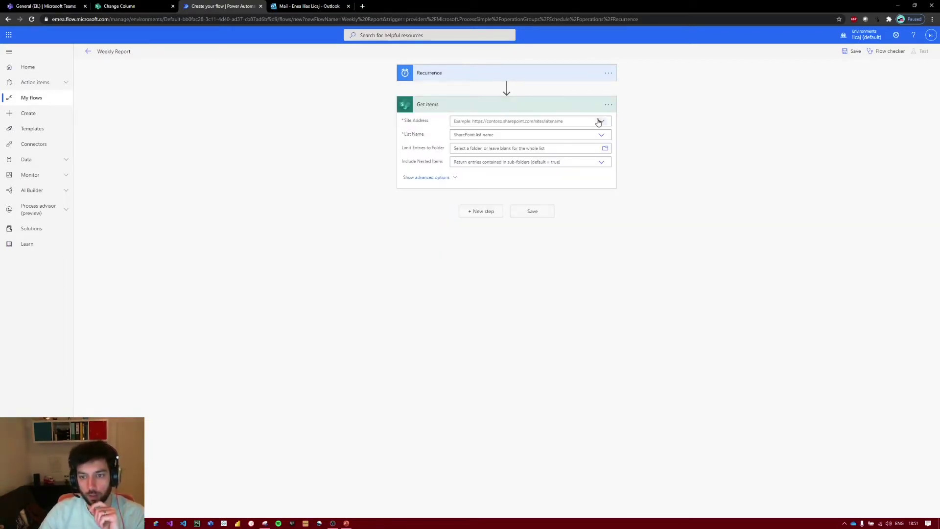
click(599, 121)
click(471, 133)
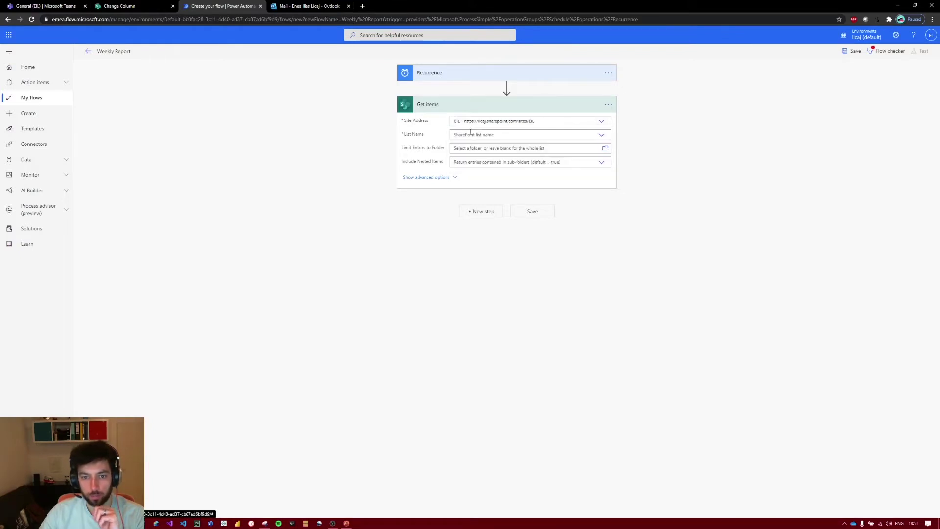
click(599, 135)
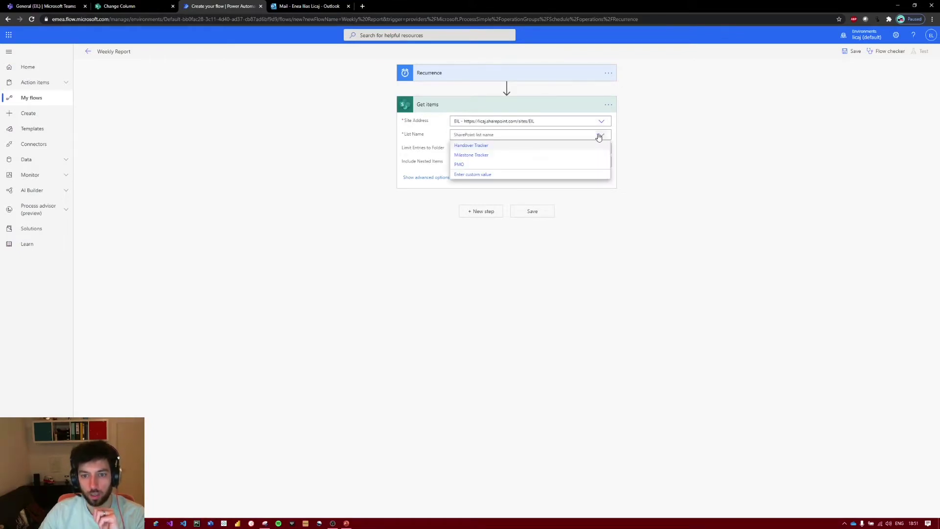
click(469, 155)
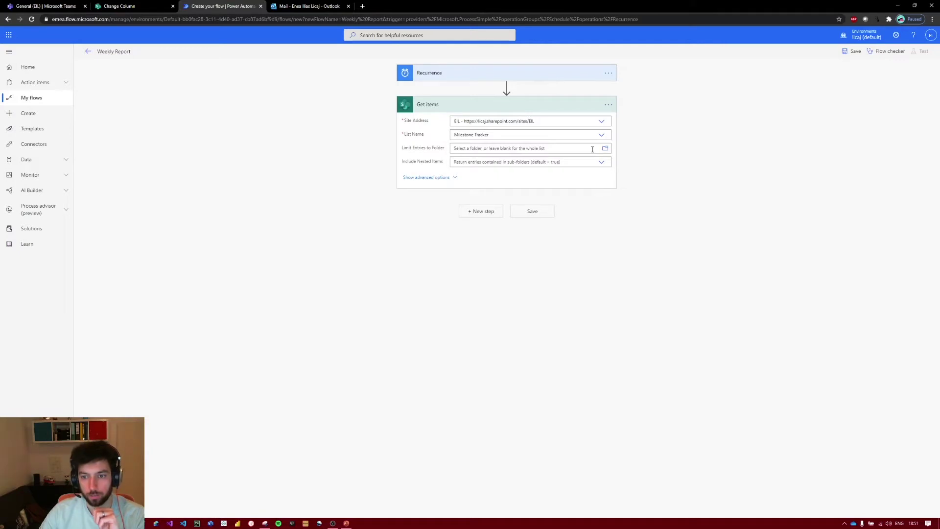
- Give Get items the filter query 'MilestoneValue gt 3000' and add a new step after it
click(455, 179)
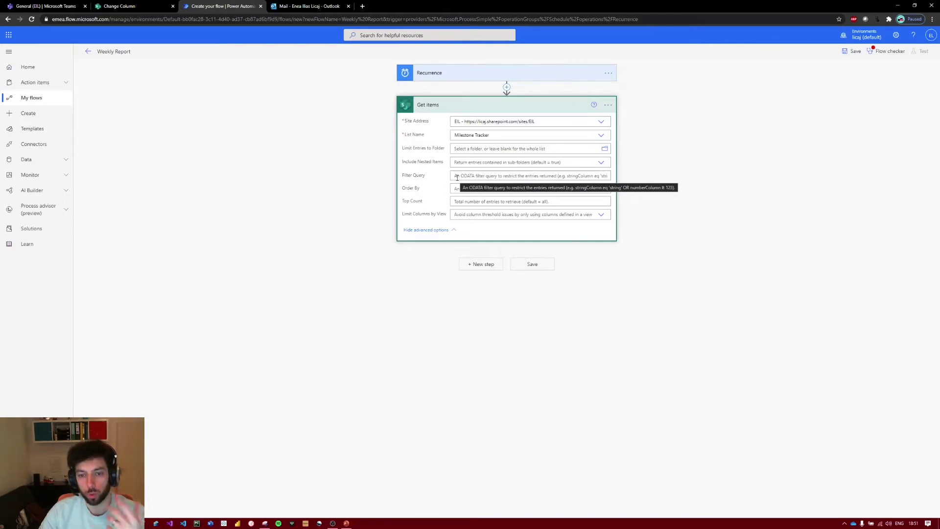
click(456, 177)
key(ctrl+v)
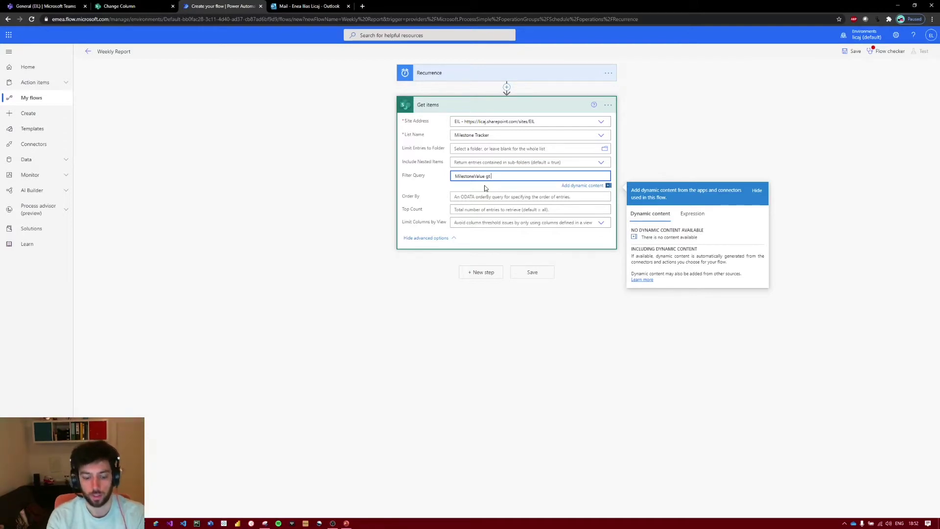
text(3000)
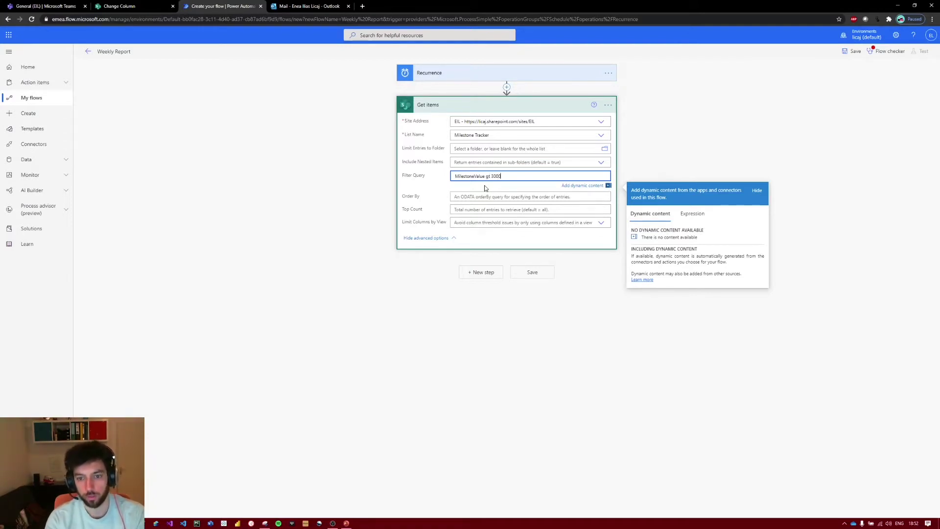
click(490, 281)
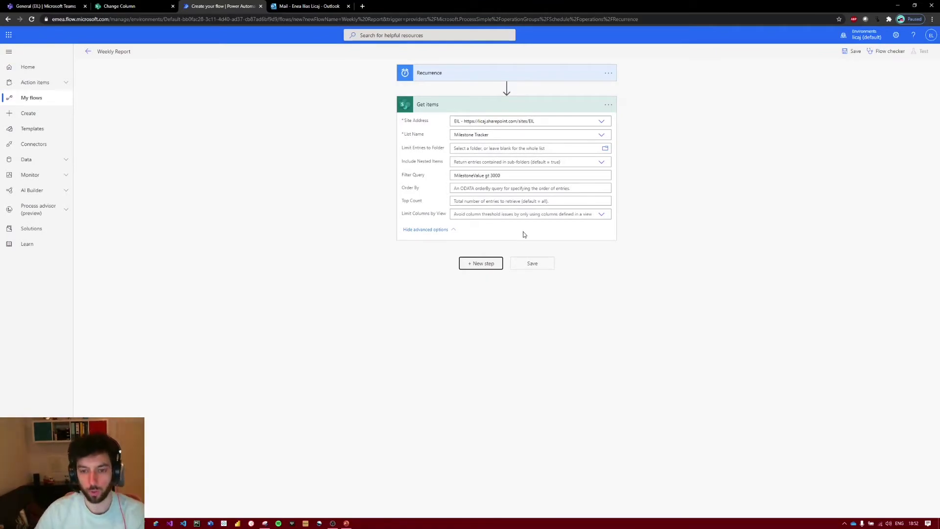
click(489, 264)
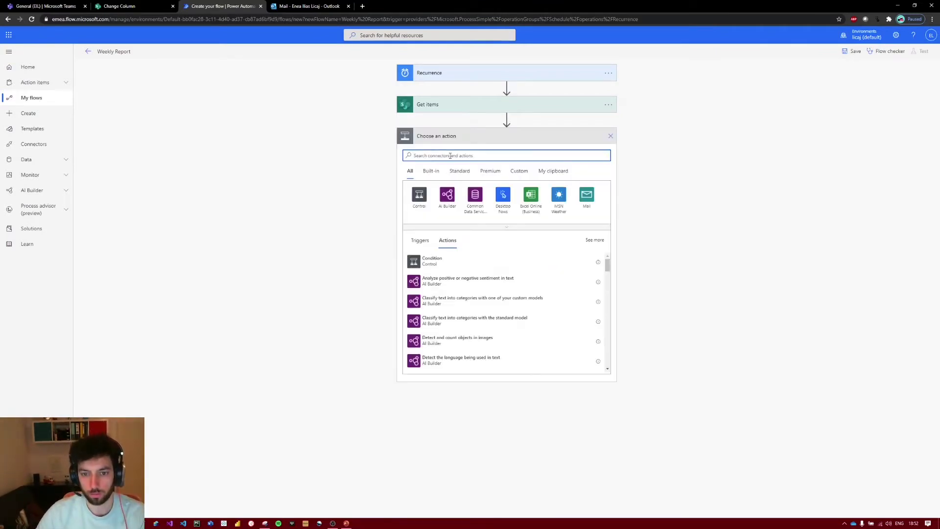
- Search actions for excel, check the SNP.xlsx table's milestone column headers, then minimize Excel
text(excel)
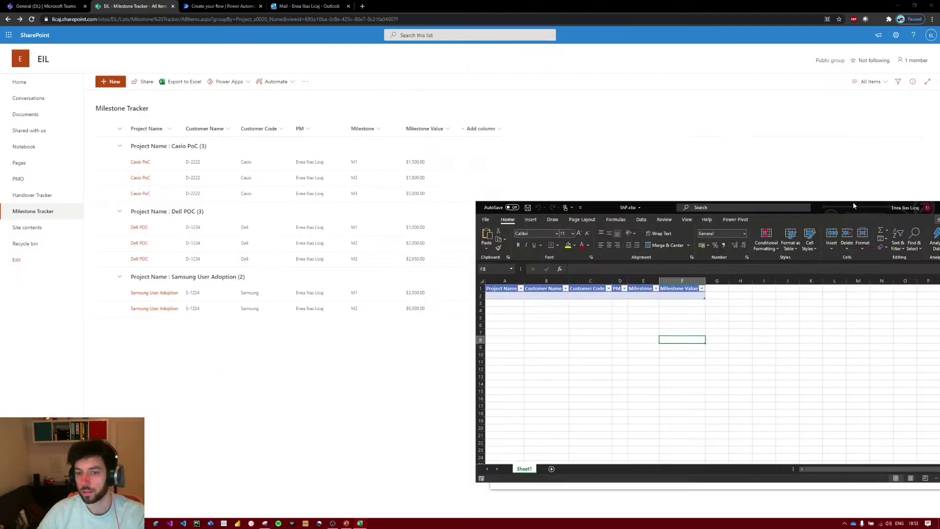
drag(854, 205, 636, 218)
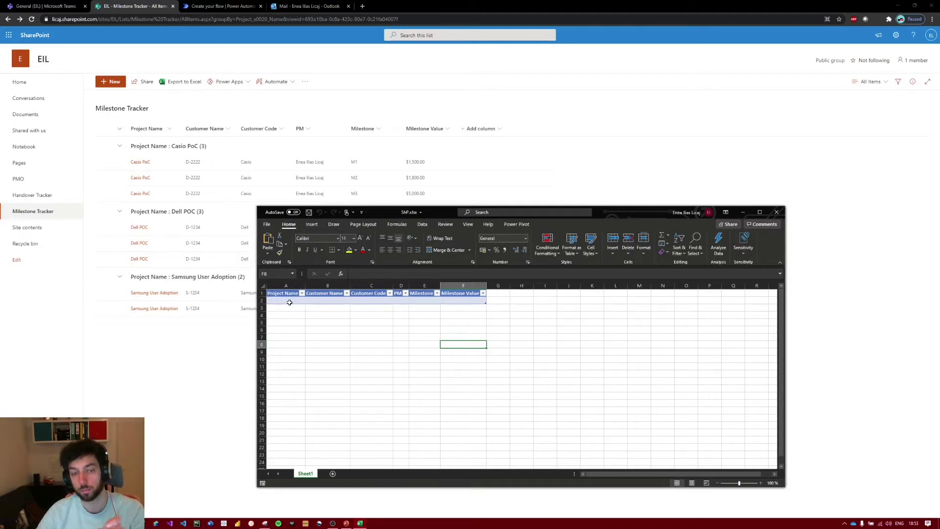
click(748, 212)
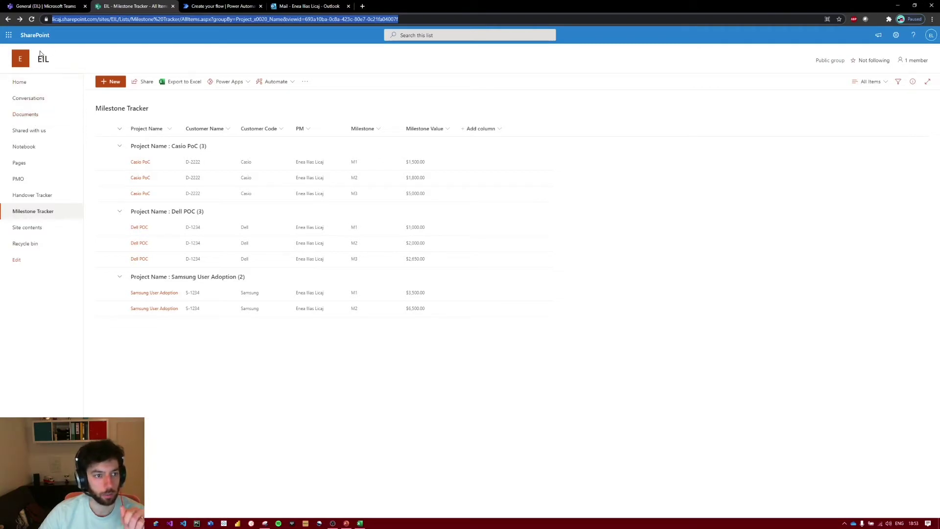
- Open Documents > General on the SharePoint site to locate SNP.xlsx, then return to the flow
click(30, 121)
click(29, 118)
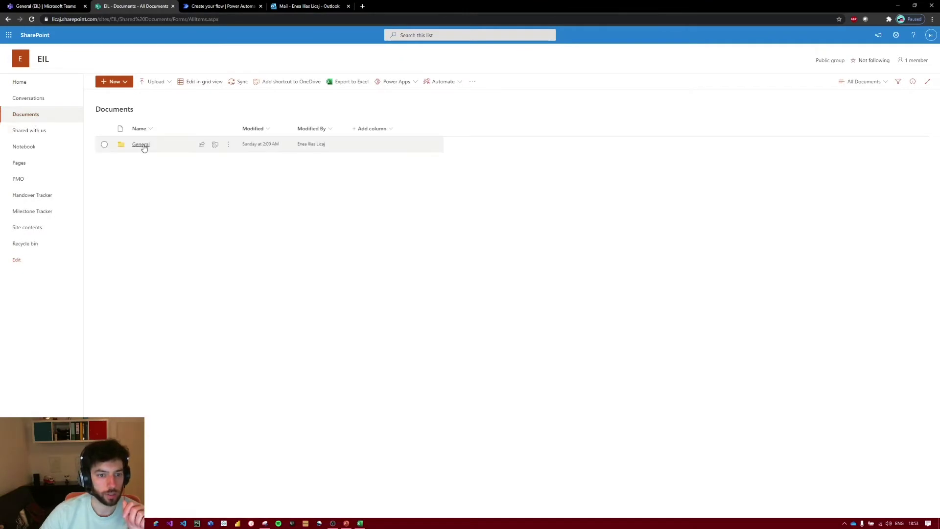
click(142, 145)
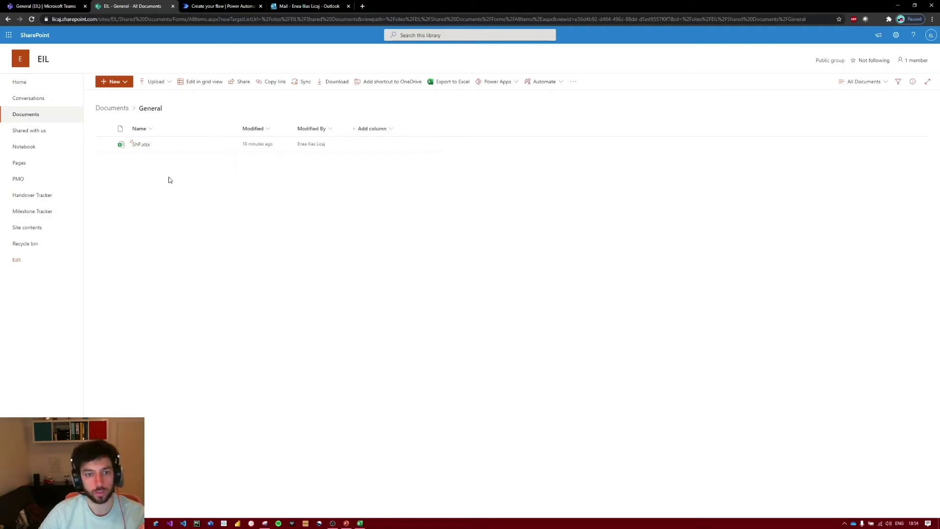
click(242, 5)
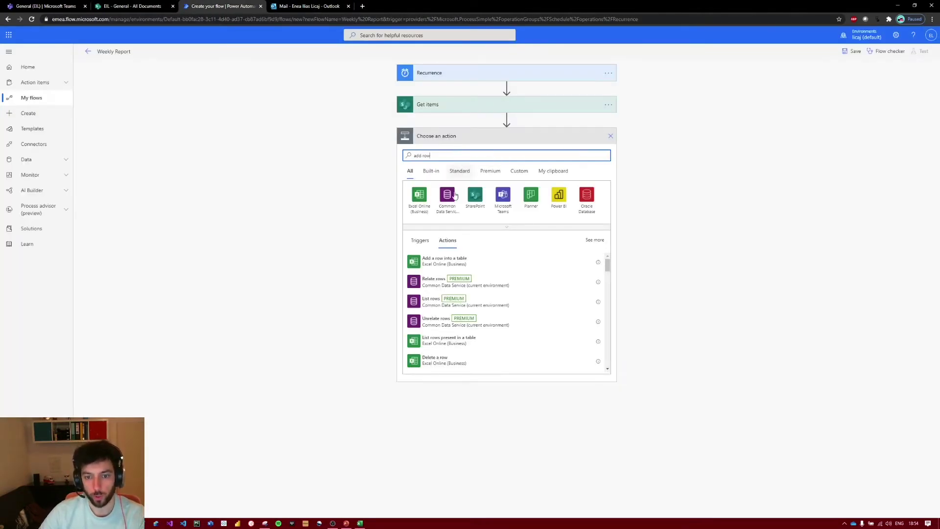
- Add an Excel 'Add a row into a table' step targeting Table1 in Group - EIL Documents /General/ShP.xlsx
click(452, 260)
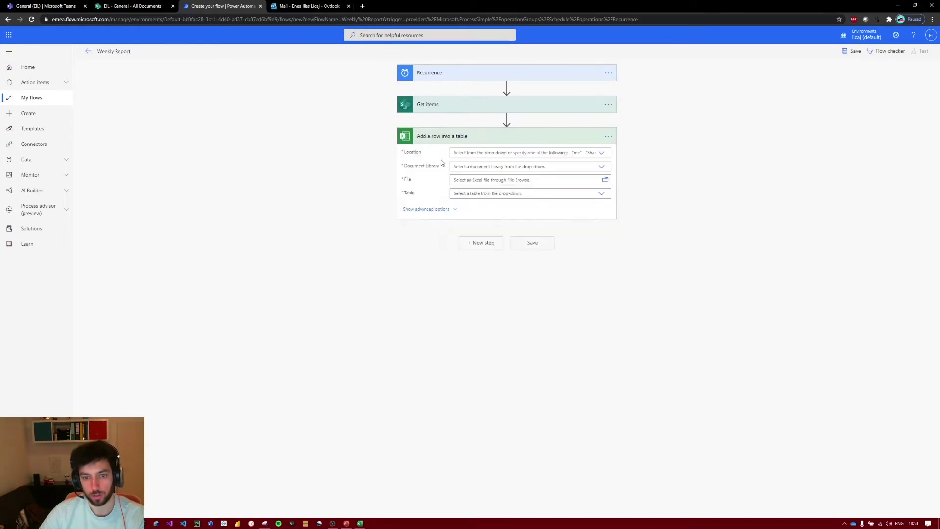
click(602, 153)
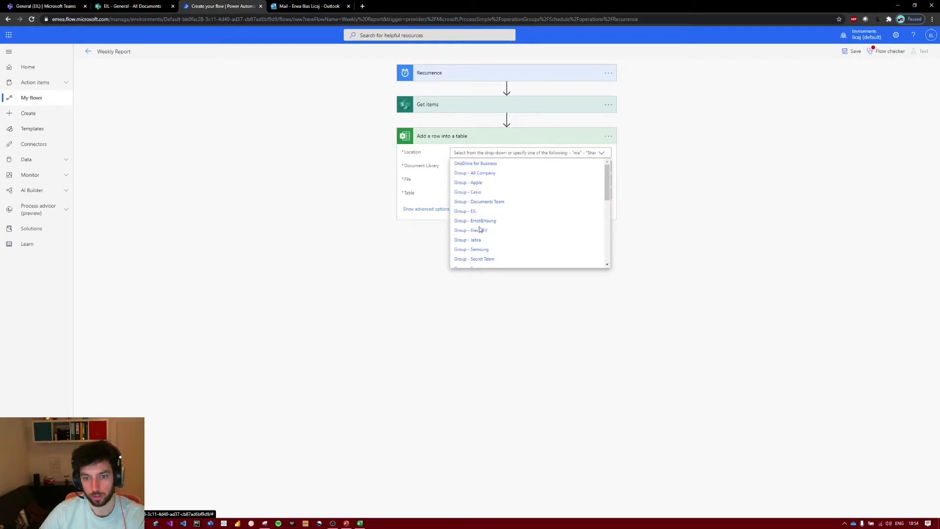
click(472, 212)
click(602, 166)
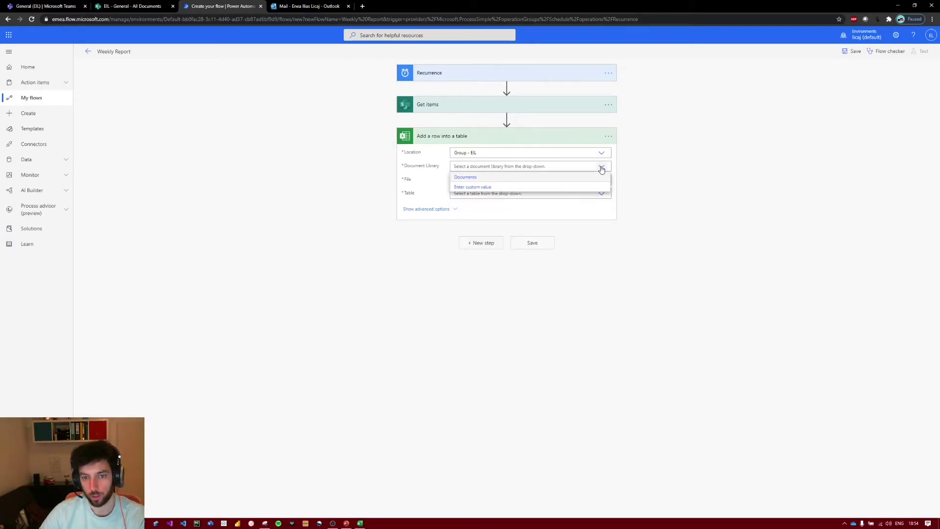
click(475, 178)
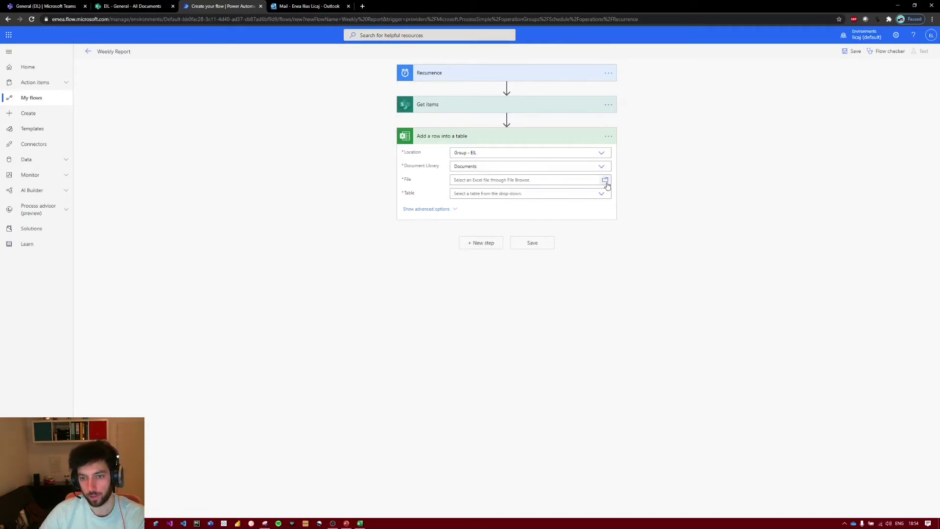
click(606, 181)
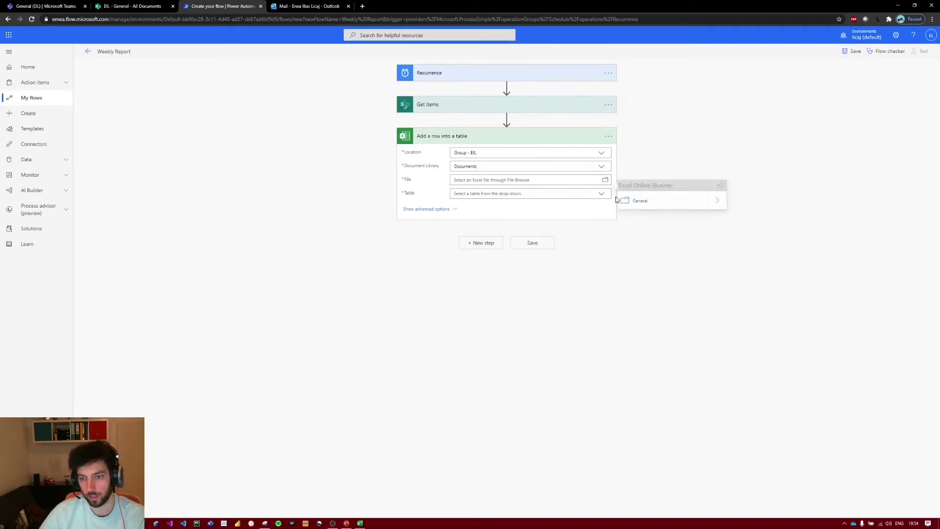
click(717, 203)
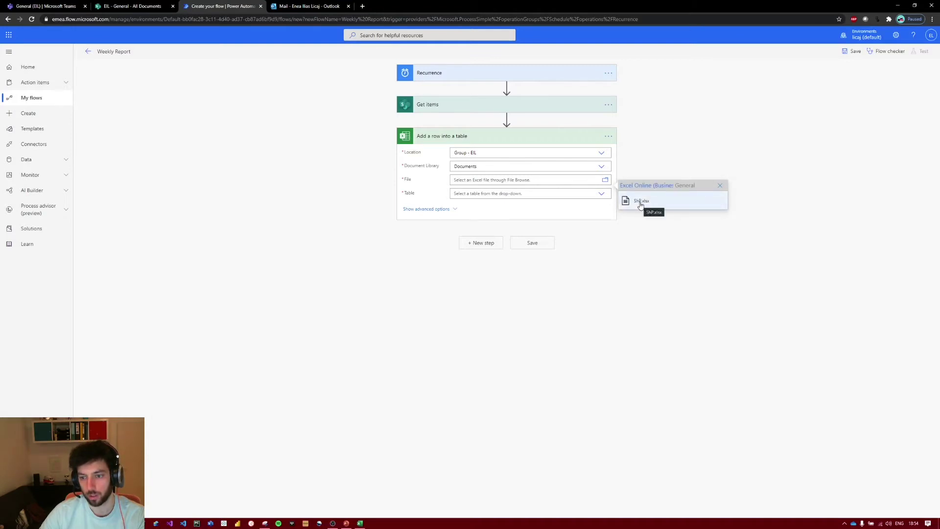
click(641, 202)
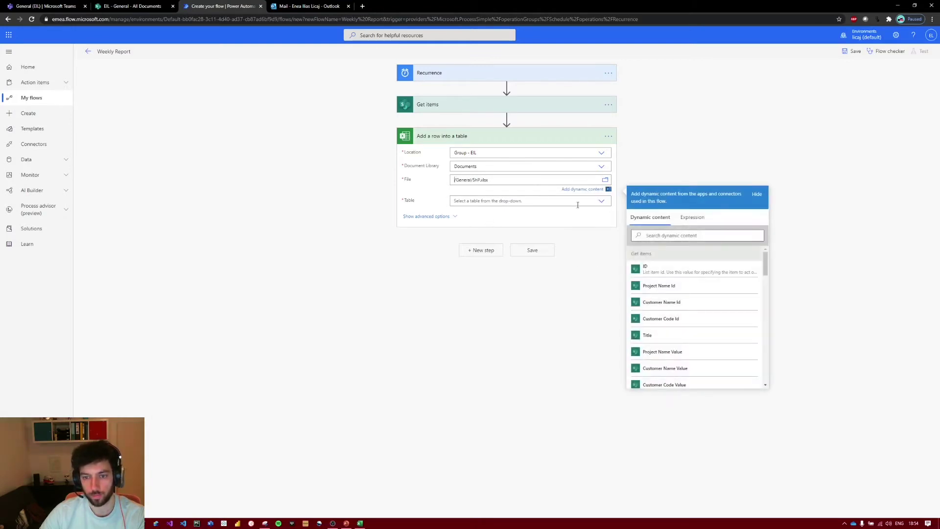
click(601, 200)
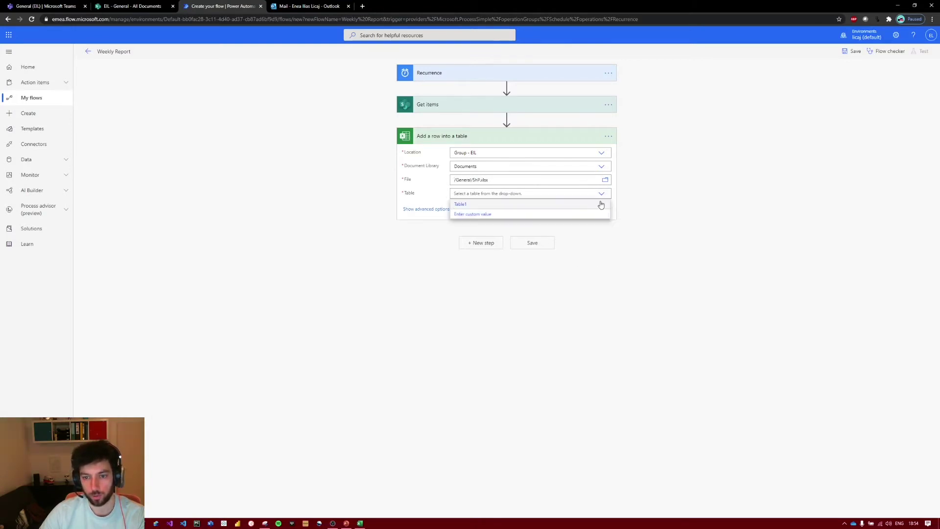
click(463, 205)
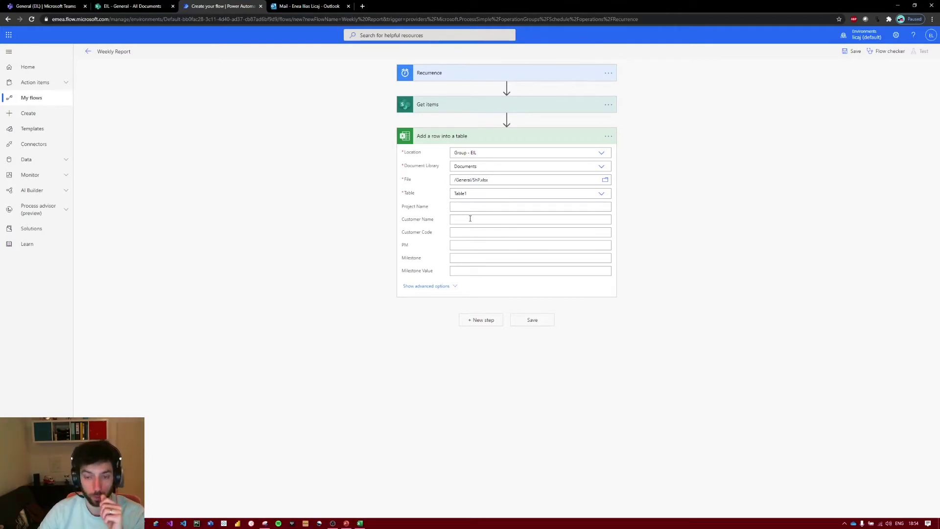
- Fill the Project Name column with the Project Name Value dynamic content
click(460, 206)
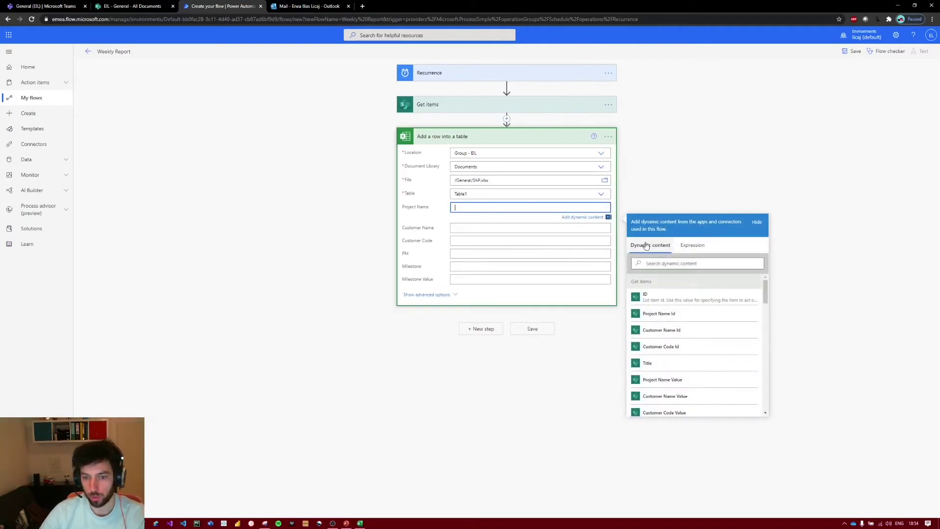
click(654, 262)
text(project)
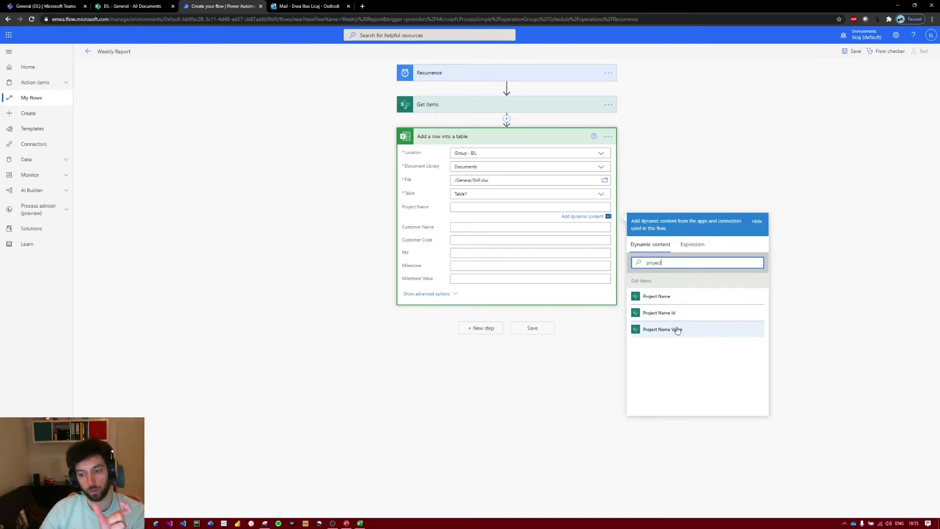
click(677, 330)
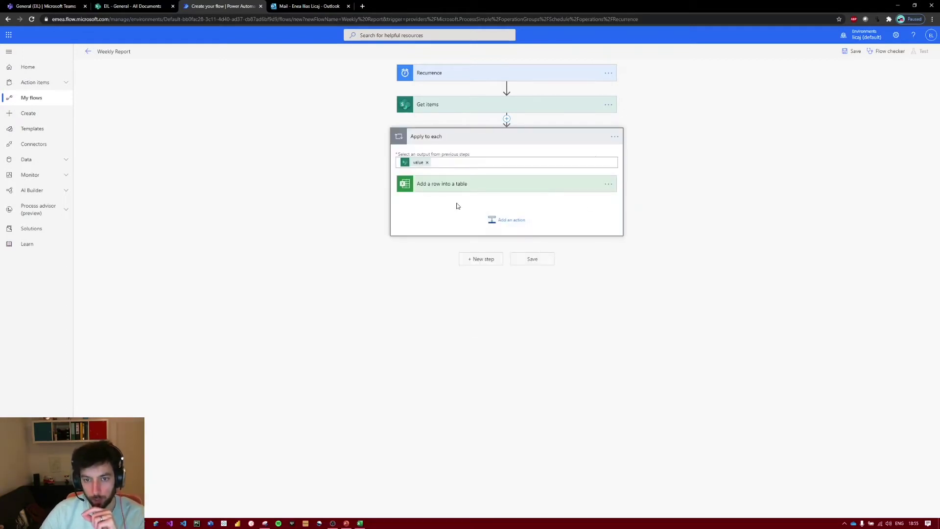
click(468, 186)
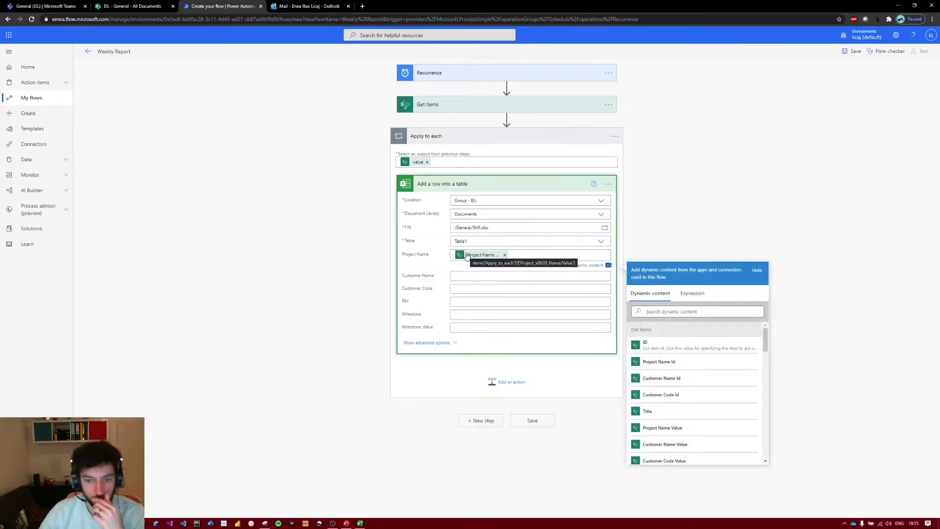
- Fill Customer Name and Customer Code with Customer Name Value and Customer Code Value
click(484, 276)
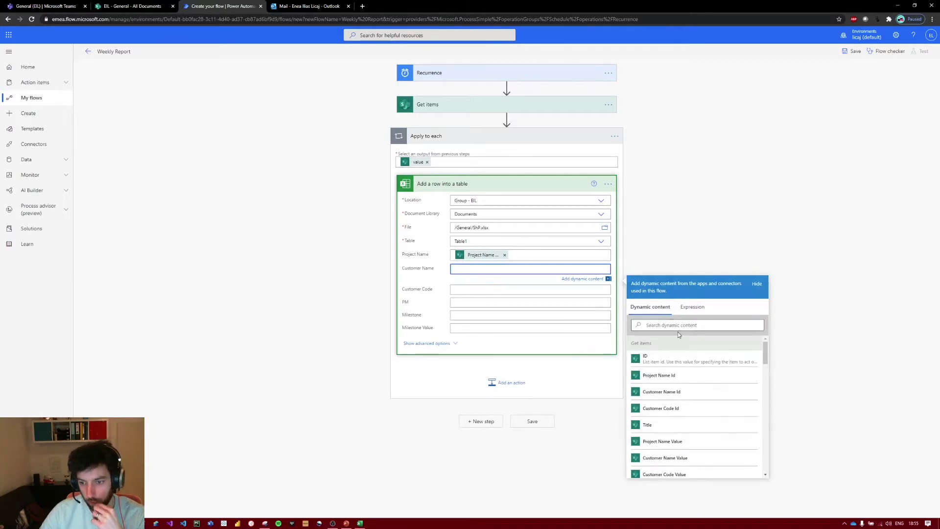
click(681, 325)
text(customer na)
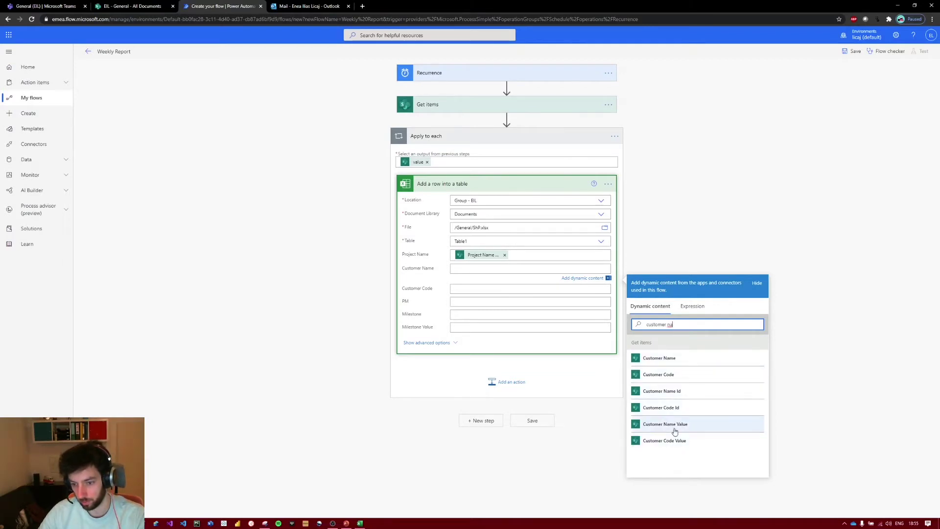
click(674, 430)
key(Tab)
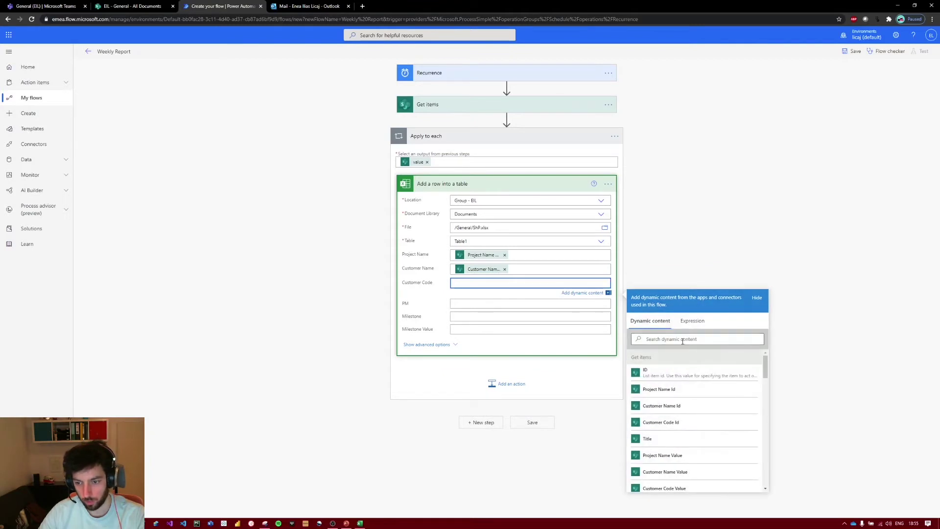
click(682, 339)
text(customer c)
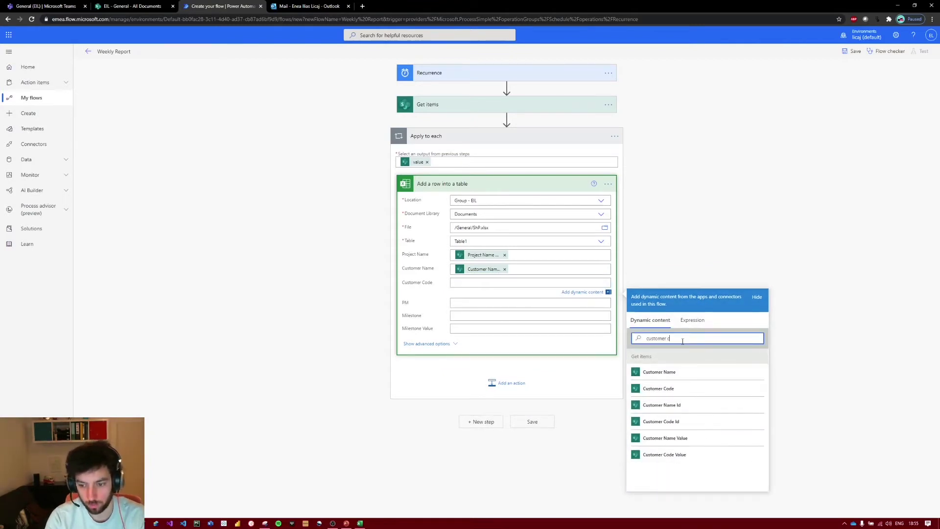
text(ode)
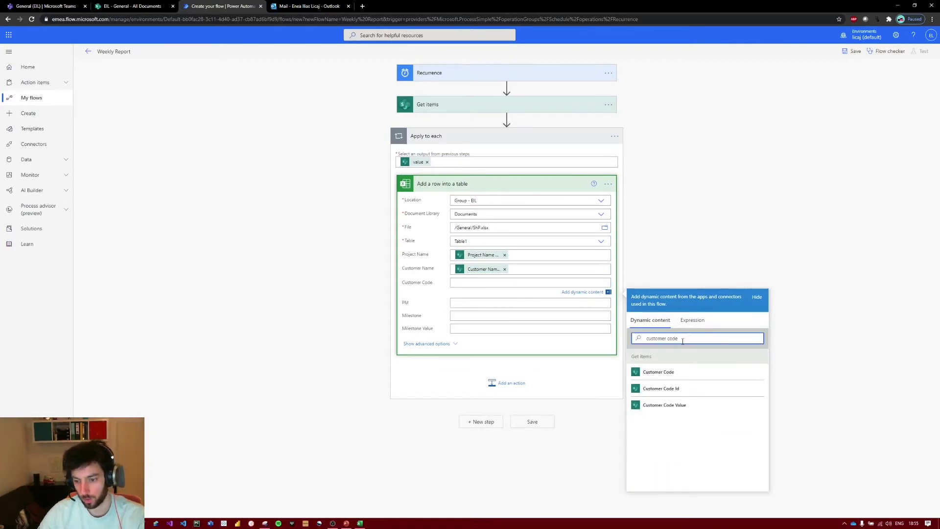
click(690, 405)
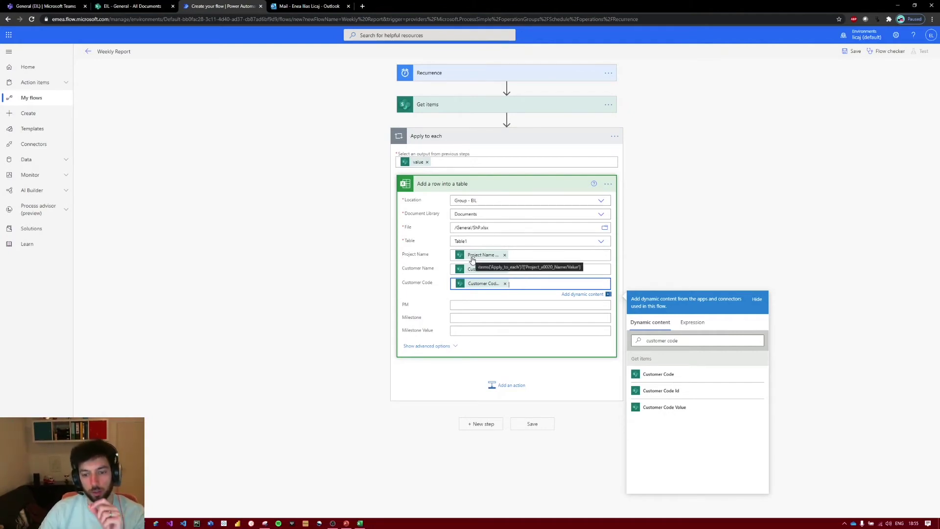
- Fill PM, Milestone and Milestone Value with PM DisplayName, Milestone and Milestone Value
click(478, 304)
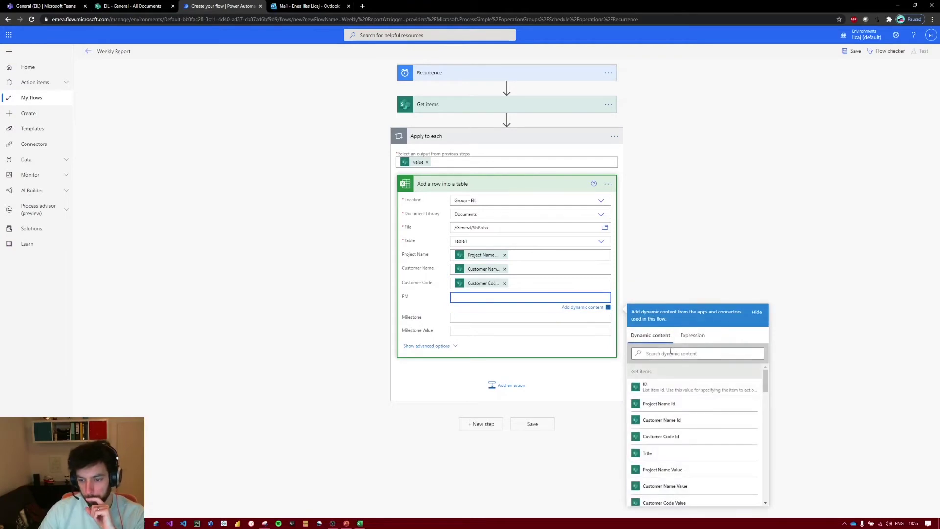
click(670, 352)
text(pm)
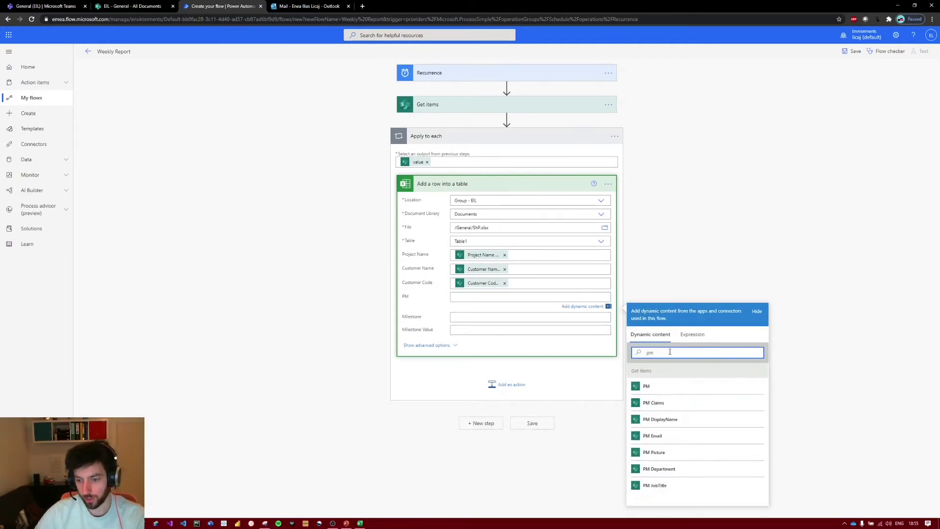
click(659, 420)
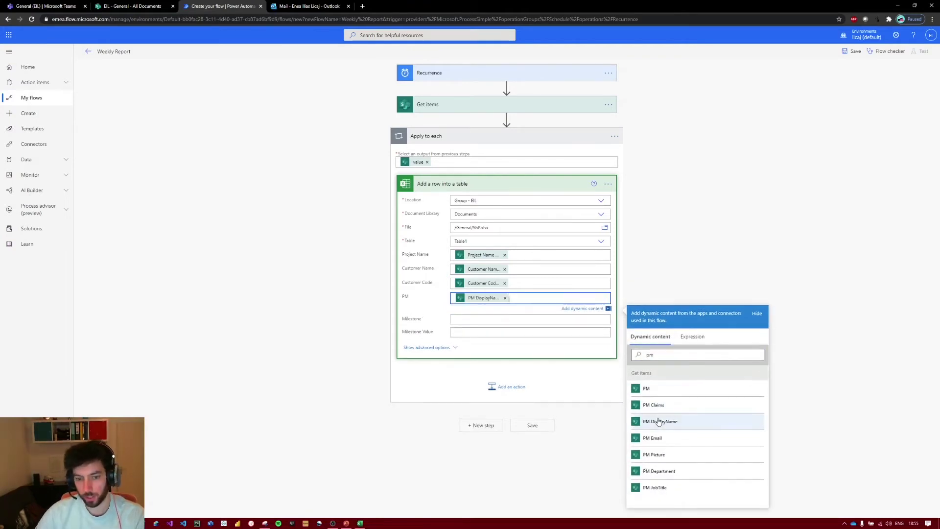
click(500, 324)
click(689, 367)
text(mile)
click(685, 400)
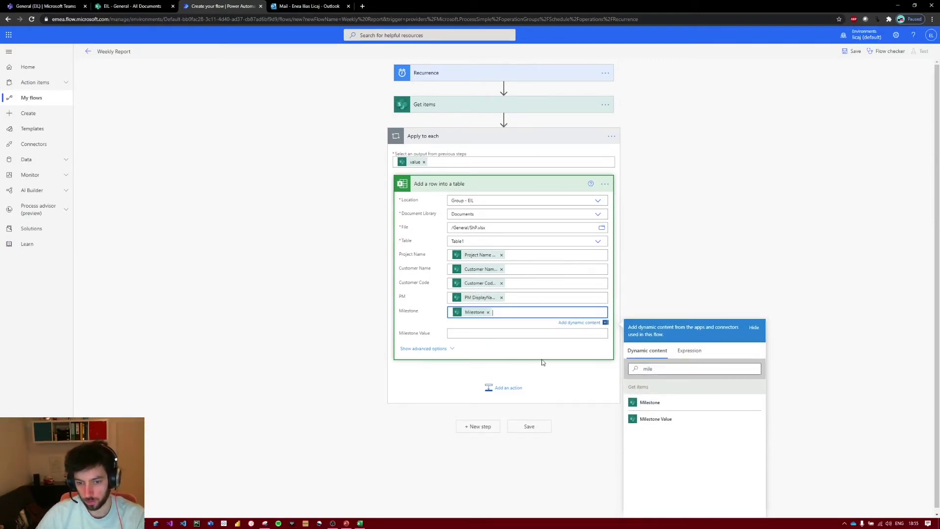
key(Tab)
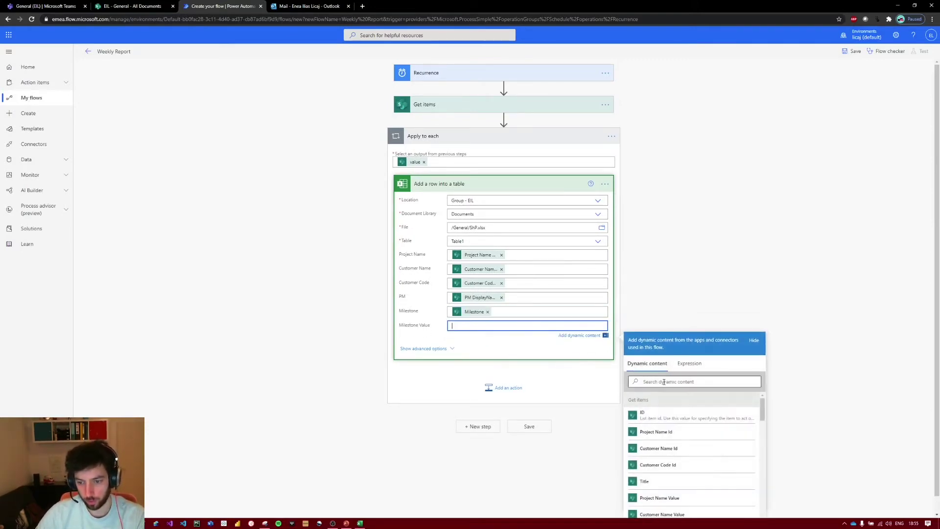
click(664, 382)
text(miles)
click(668, 431)
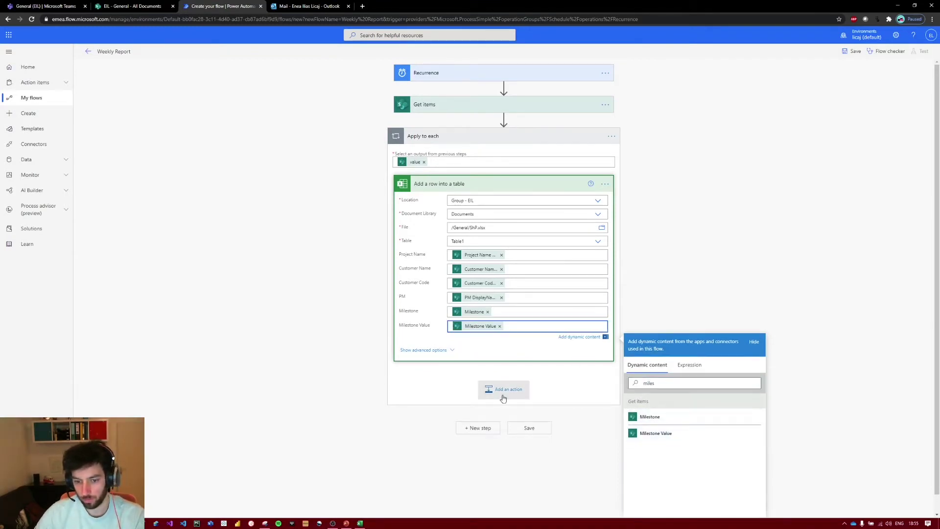
click(489, 425)
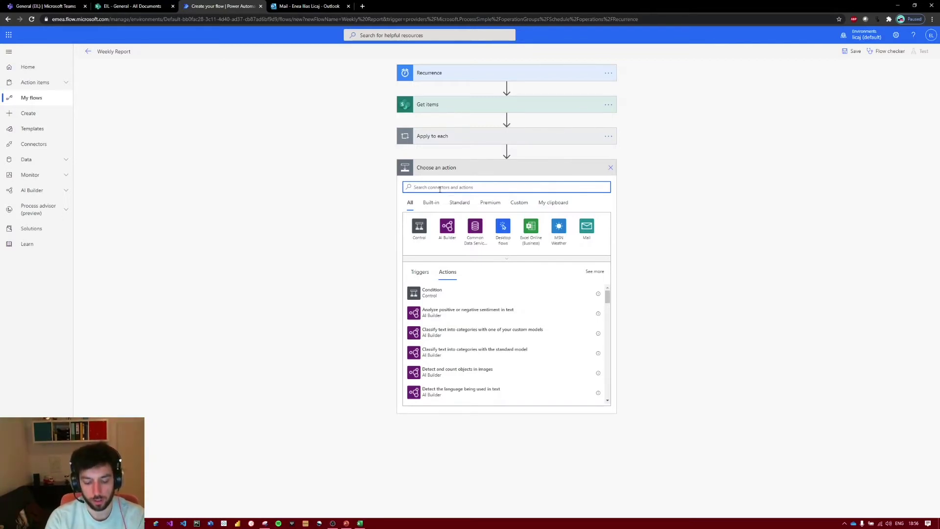
- Add a Delay step of 2 minutes after the Apply to each loop
text(delay)
click(449, 294)
click(525, 186)
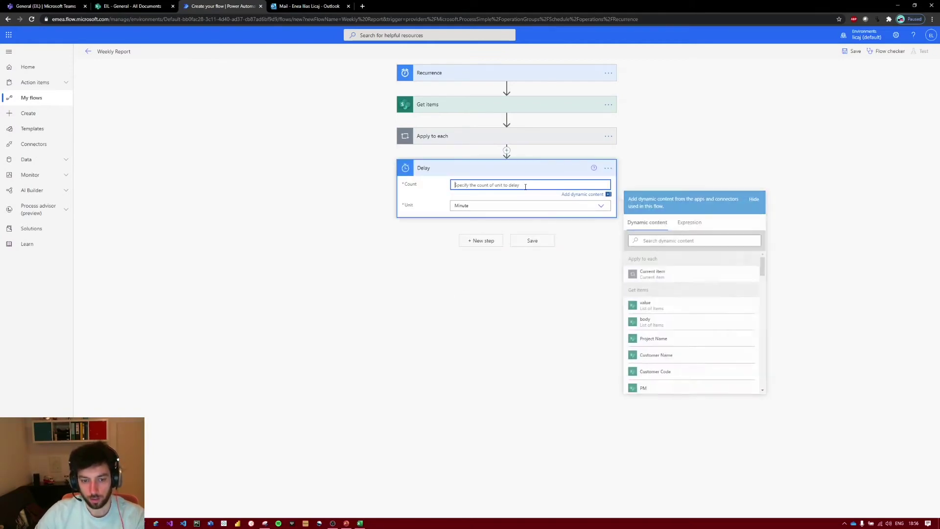
text(2)
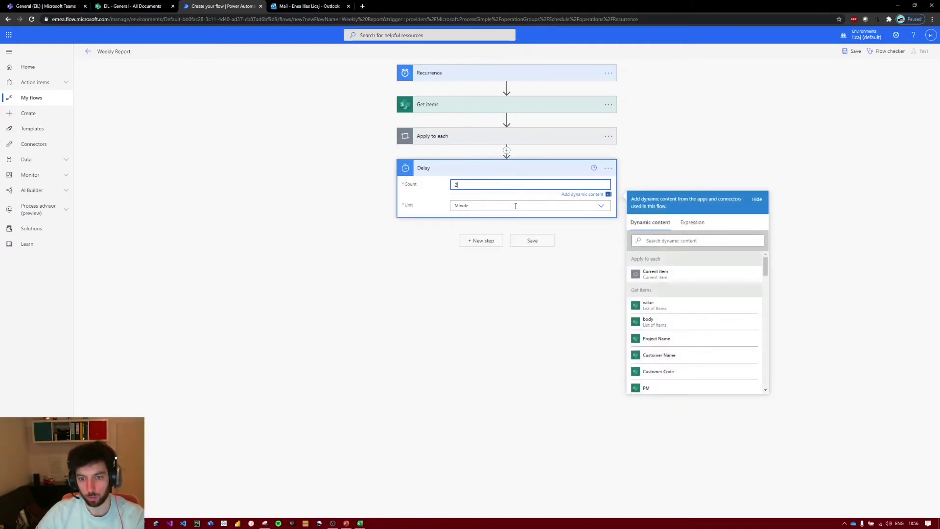
click(489, 242)
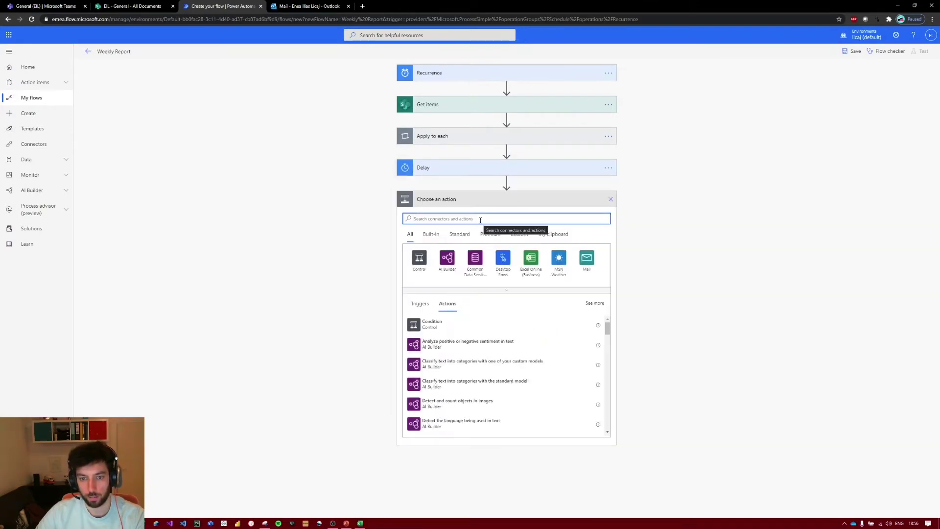
- Add a SharePoint Get file content action with the site address set to EIL
text(get )
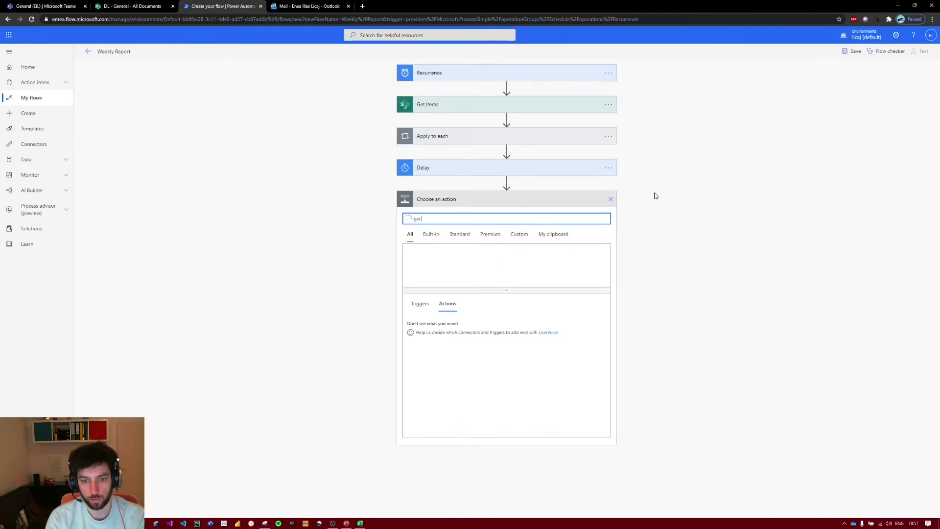
text(file con)
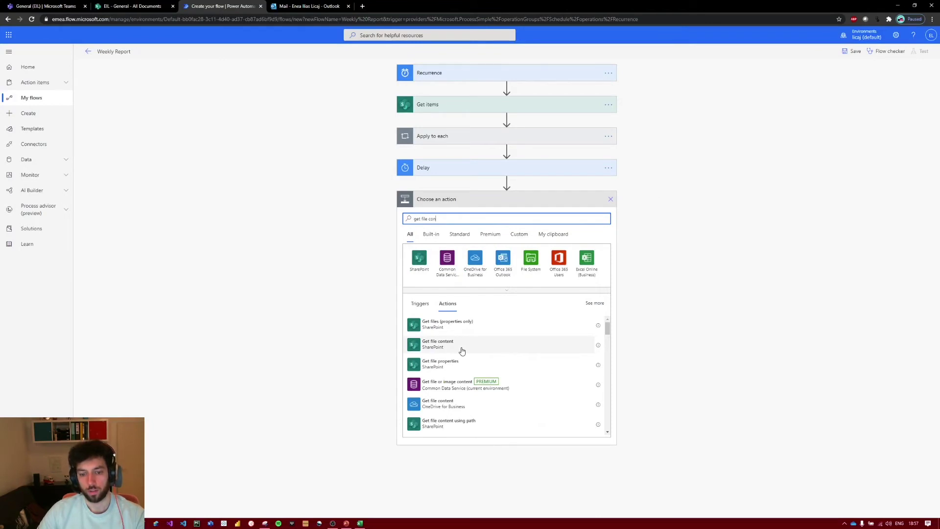
click(461, 350)
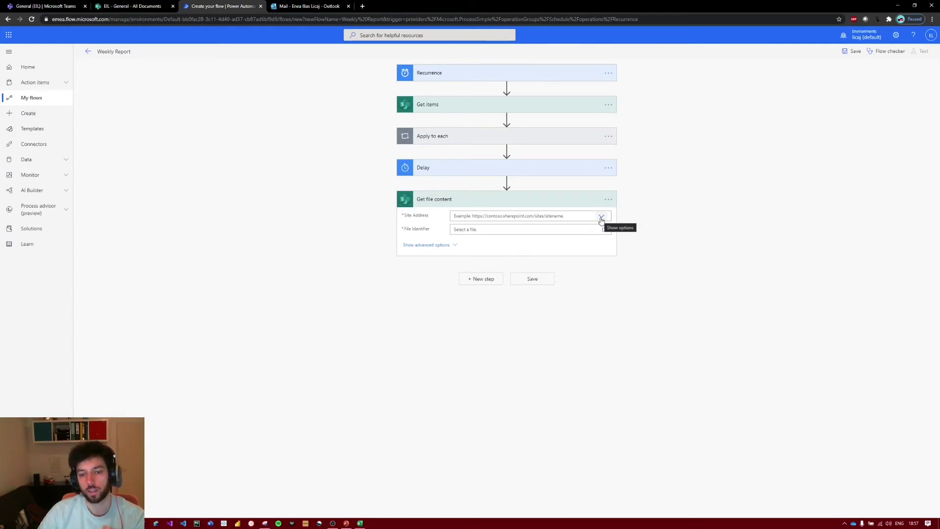
click(602, 218)
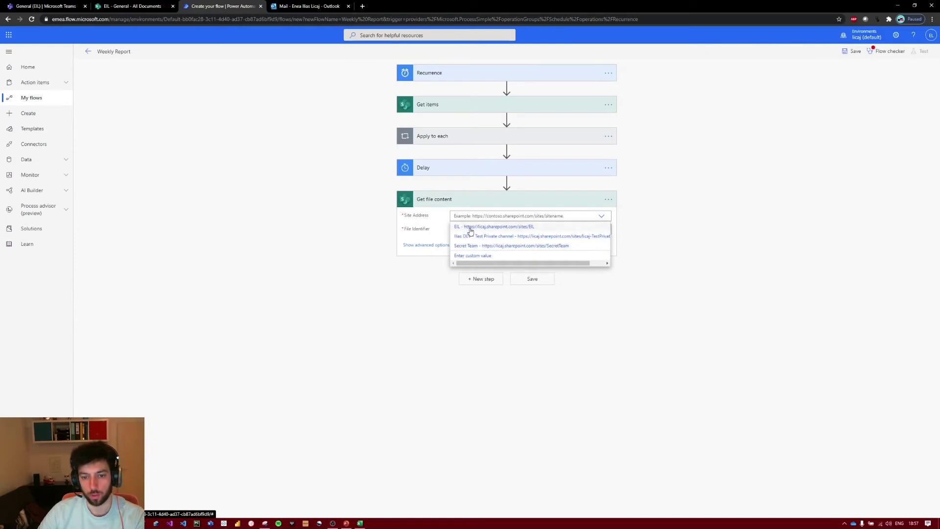
click(474, 228)
- Set the file identifier to Shared Documents > General > ShP.xlsx
click(605, 229)
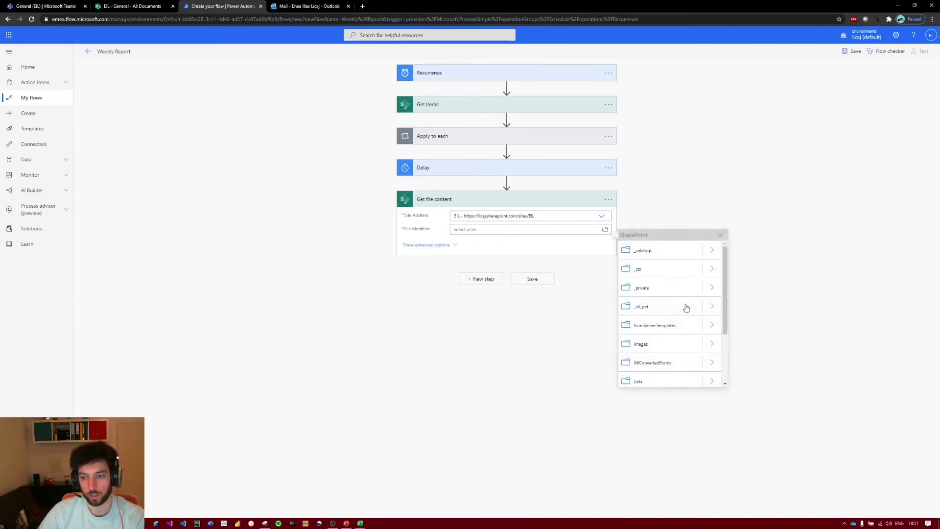
scroll(684, 309, down, 2)
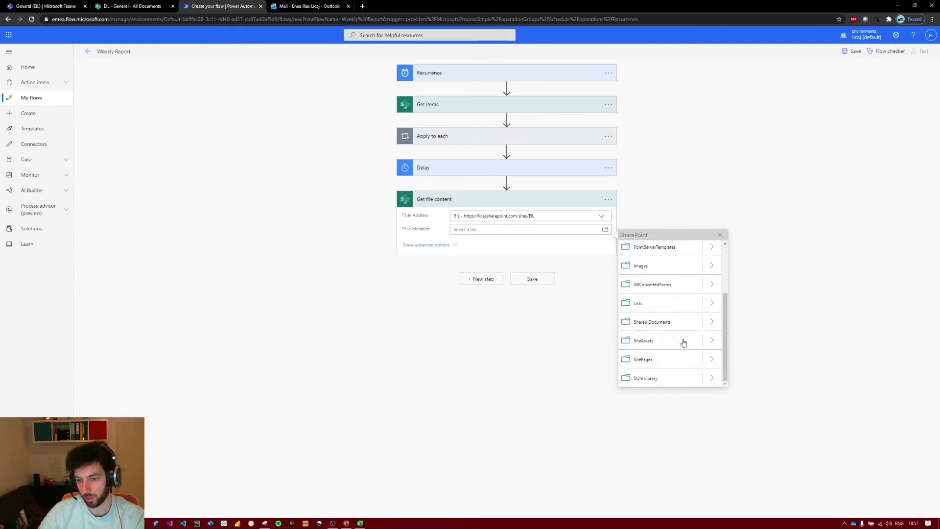
click(712, 323)
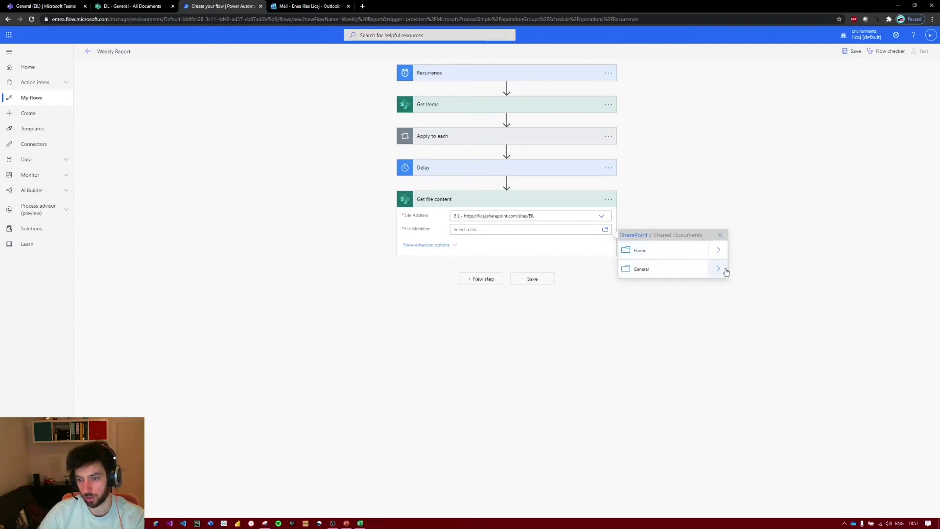
click(719, 268)
click(650, 254)
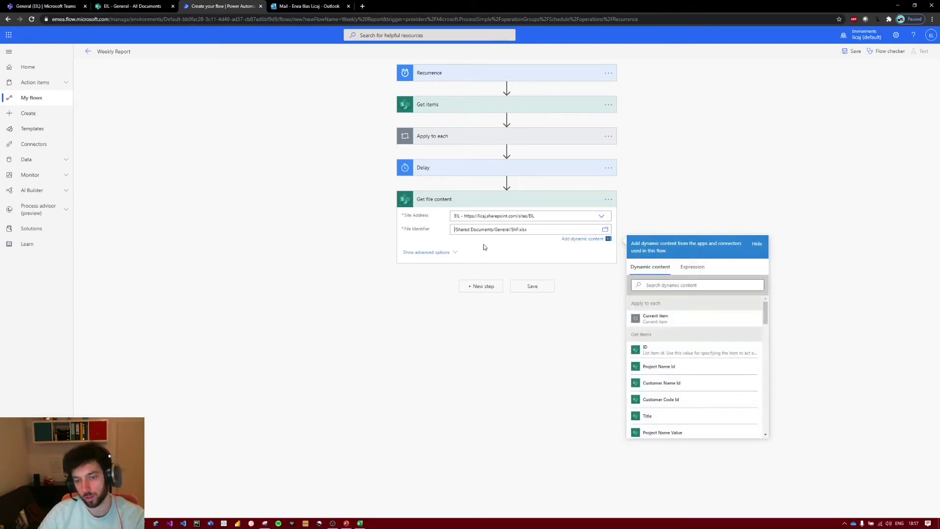
click(484, 287)
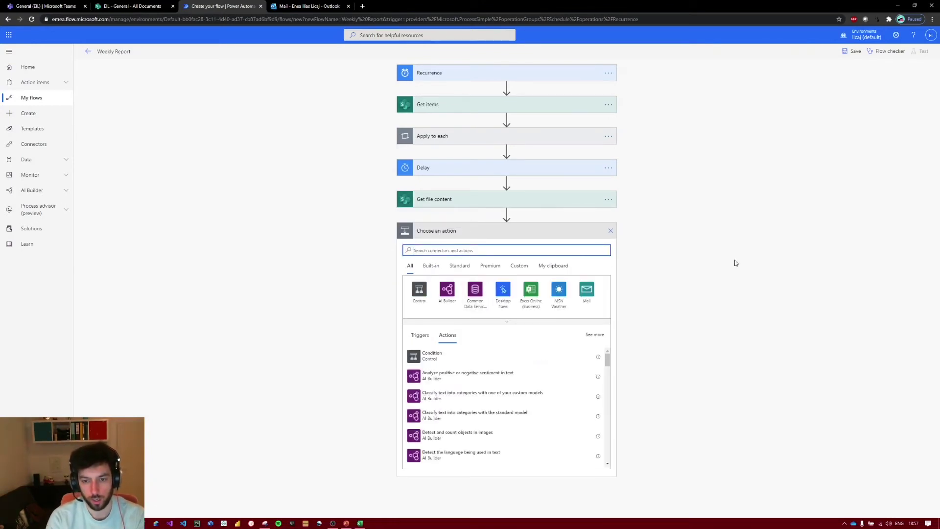
- Add Send an email notification (V3) with the chosen recipient and subject 'New Weekly Report'
text(send a notif)
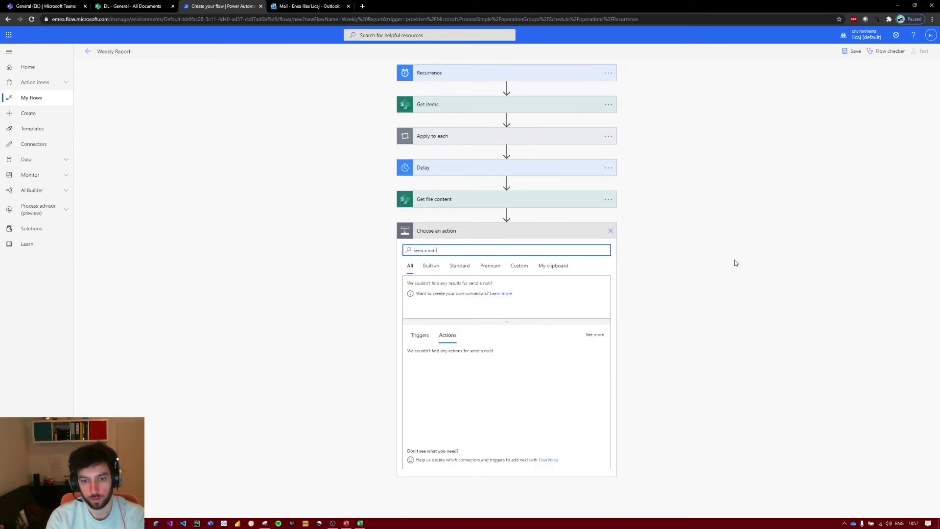
text(ication)
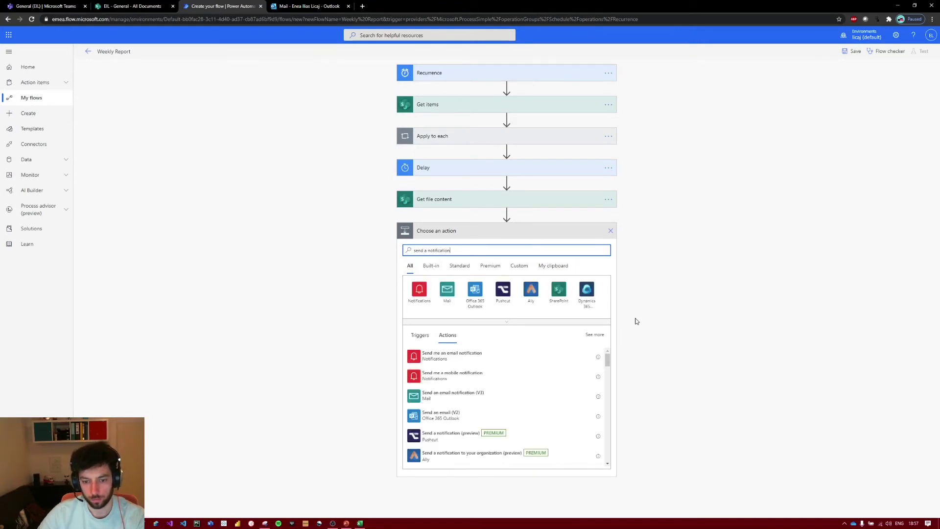
click(462, 393)
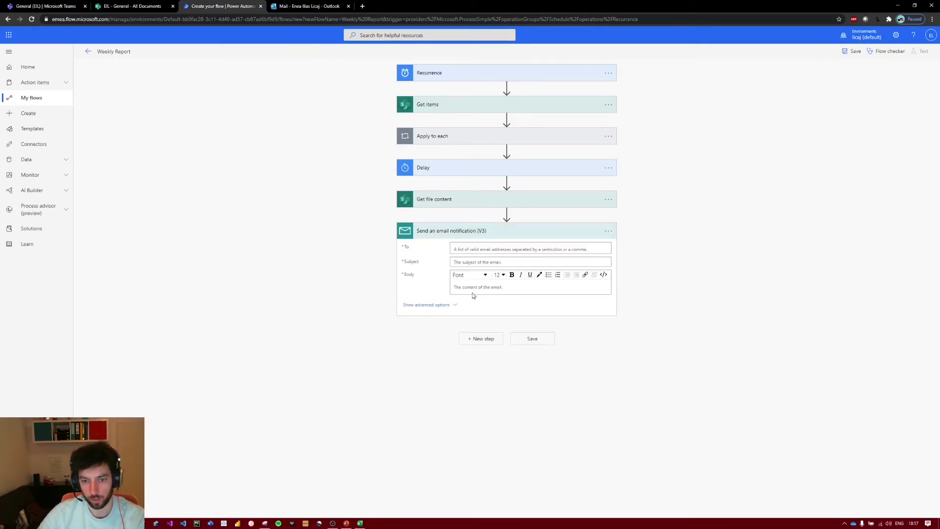
click(489, 250)
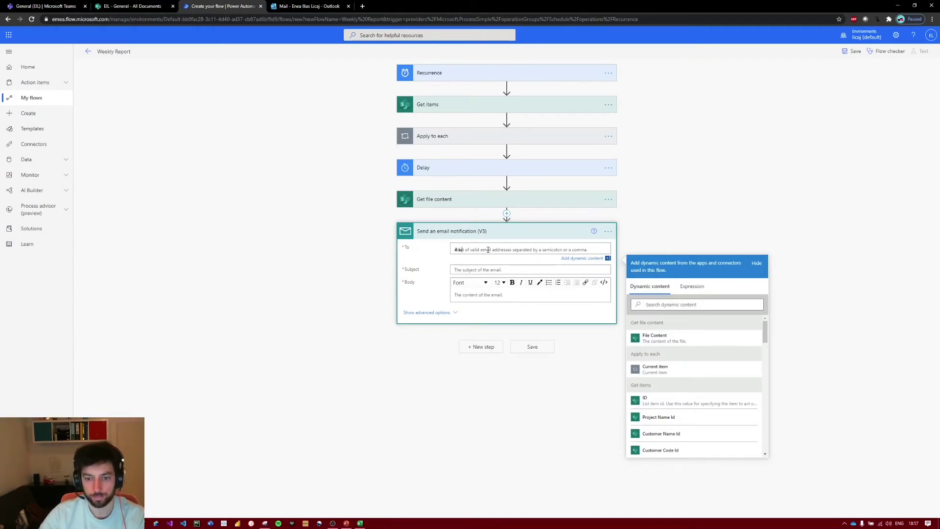
text(Enea)
click(487, 261)
click(487, 262)
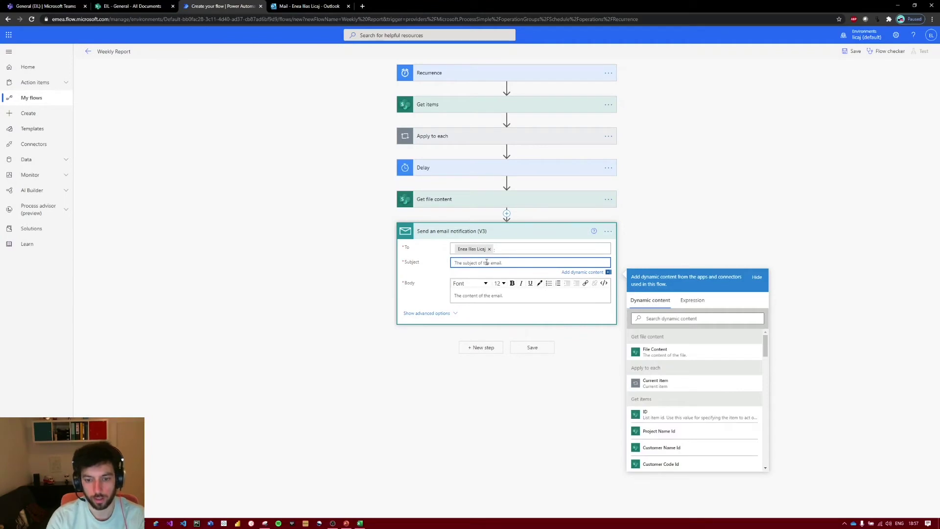
text(New Weekly Report)
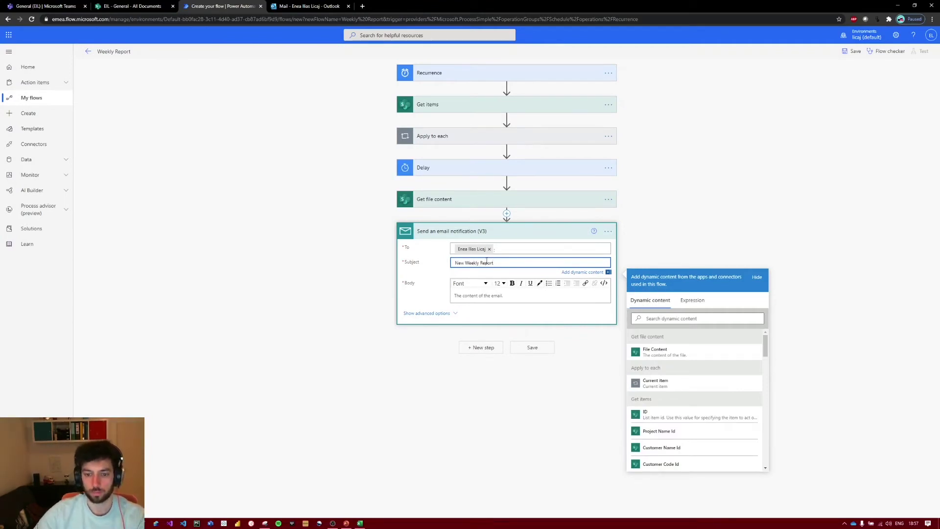
- Write the body 'Hello, please find the weekly report in the attachments. Regards, PMO Automatio'
click(497, 302)
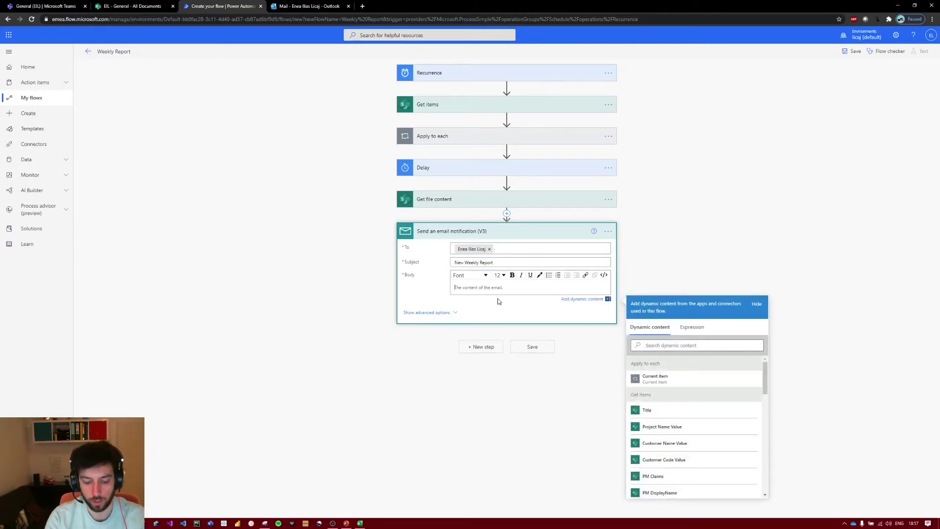
text(Hello,)
key(Return)
text(please find the we)
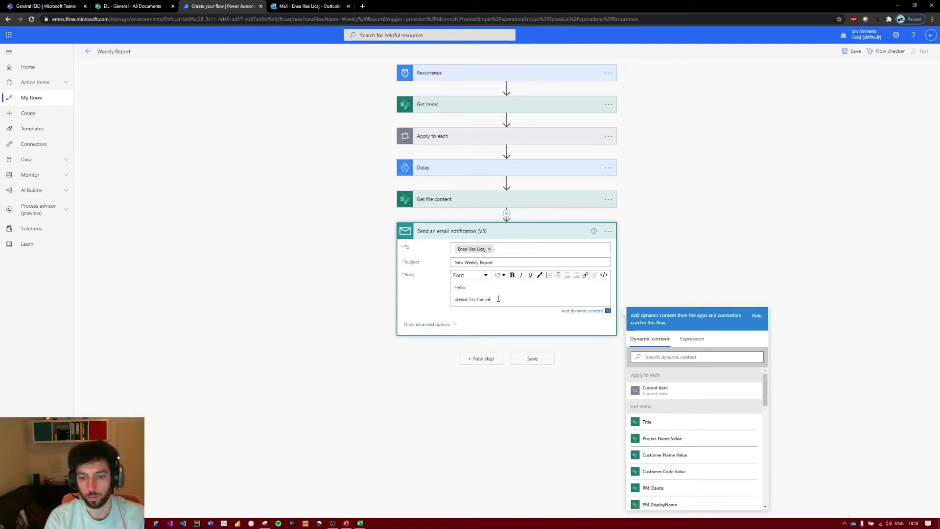
text(ekly report in the attachments)
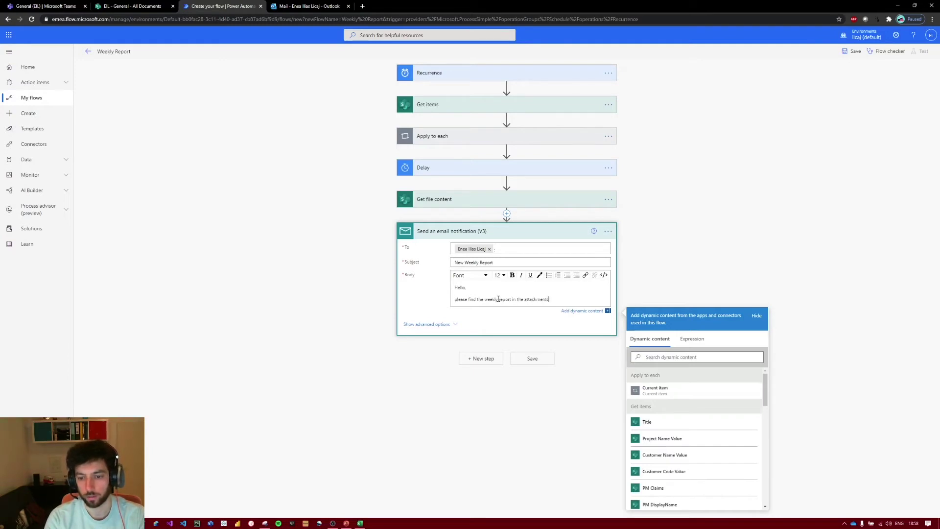
text(.)
key(Return)
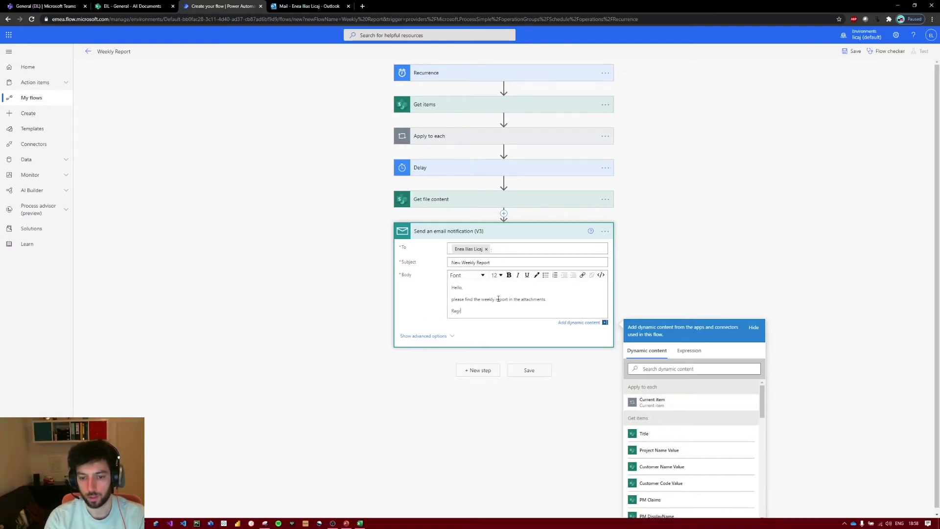
text(Regards,)
key(Return)
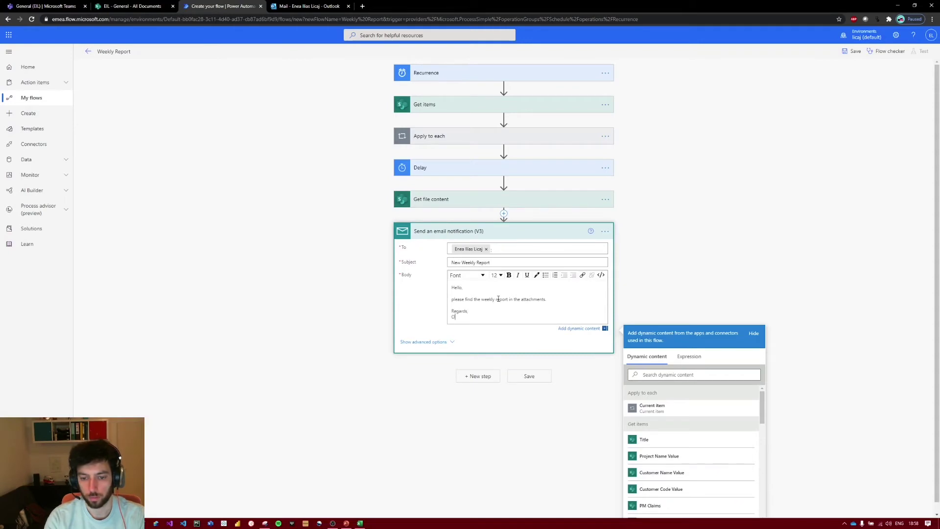
text(PMO Automation)
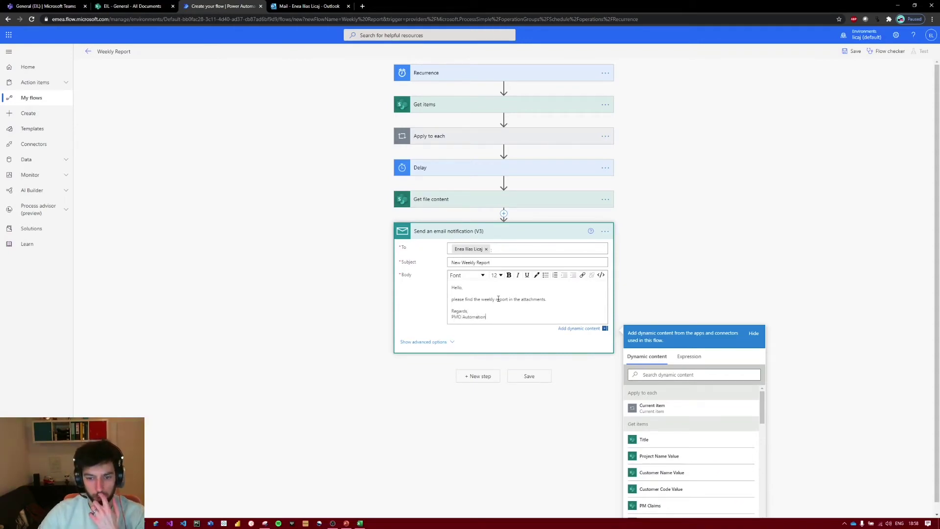
- Attach the Get file content File Content, naming the attachment ShP.xlsx
click(452, 342)
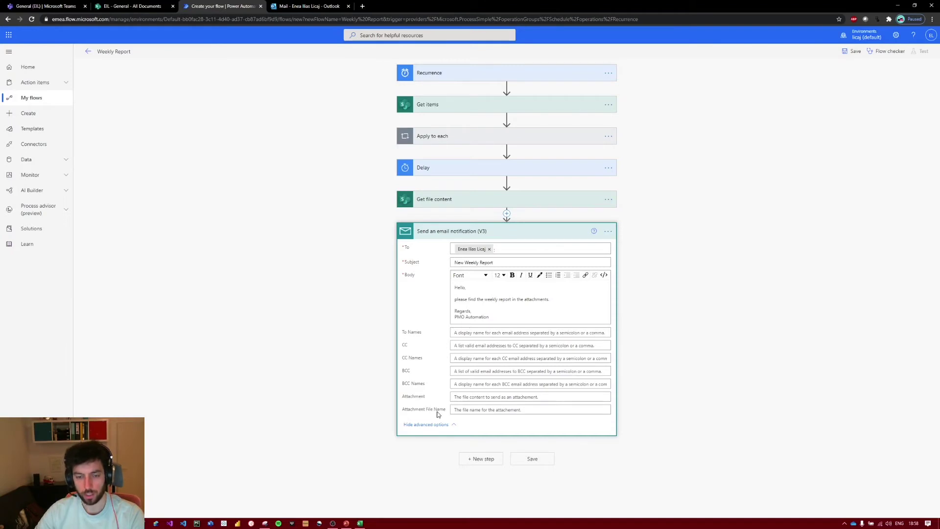
click(466, 398)
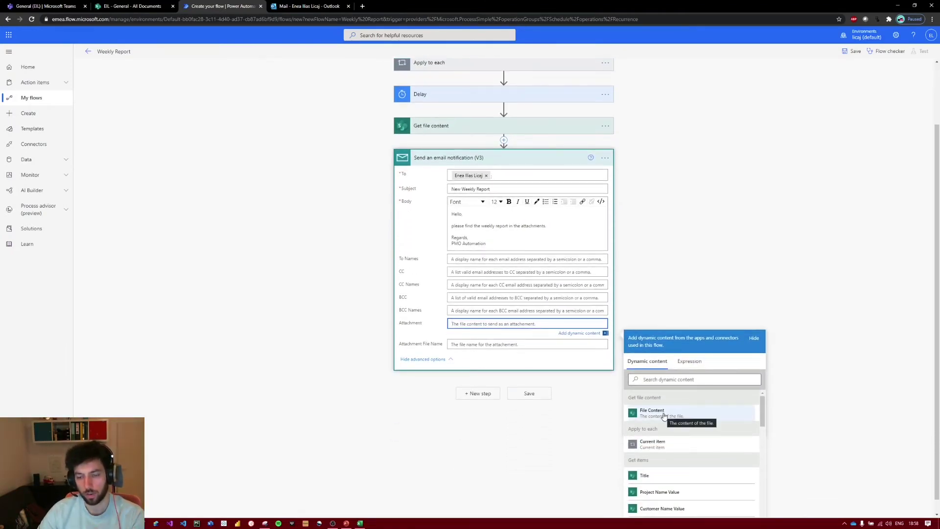
click(664, 416)
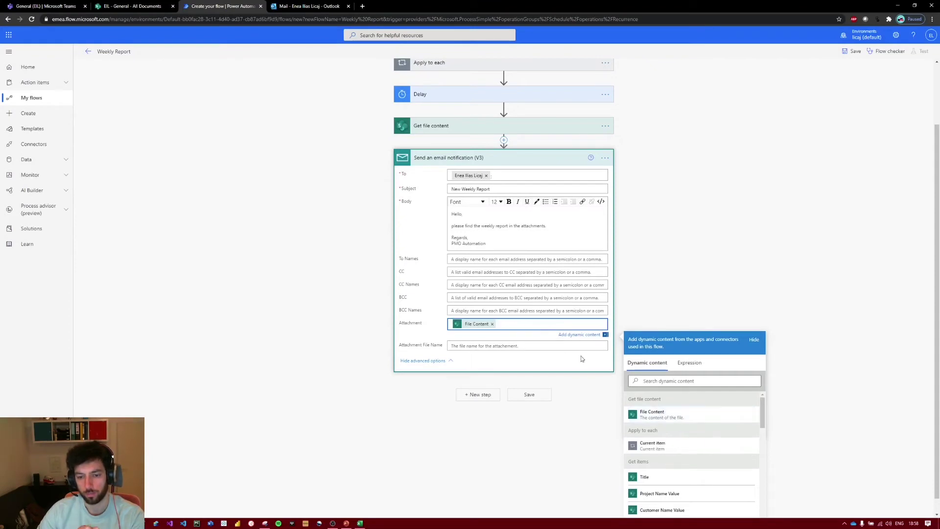
click(475, 347)
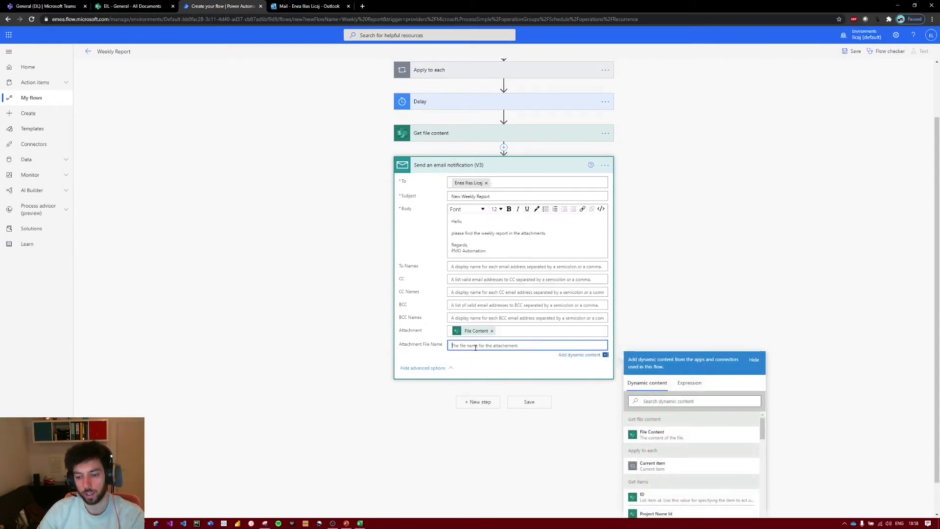
click(529, 132)
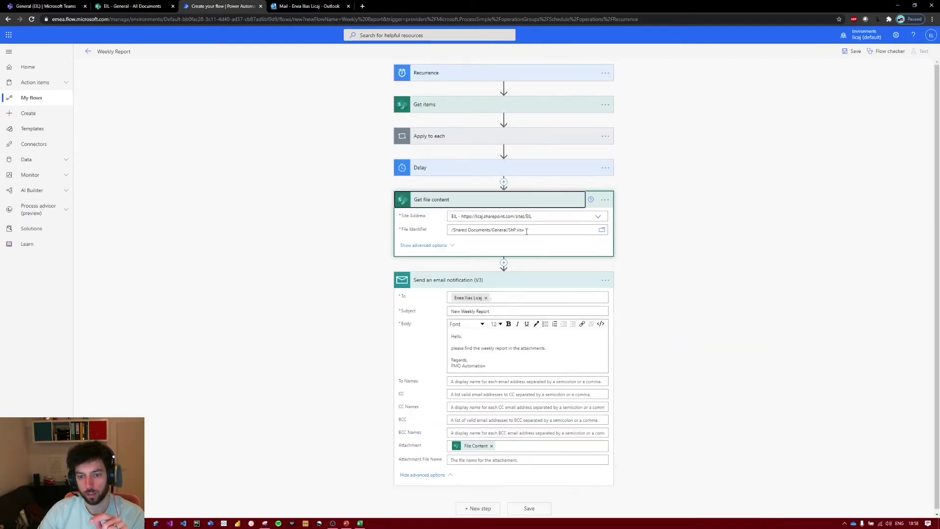
drag(524, 231, 510, 235)
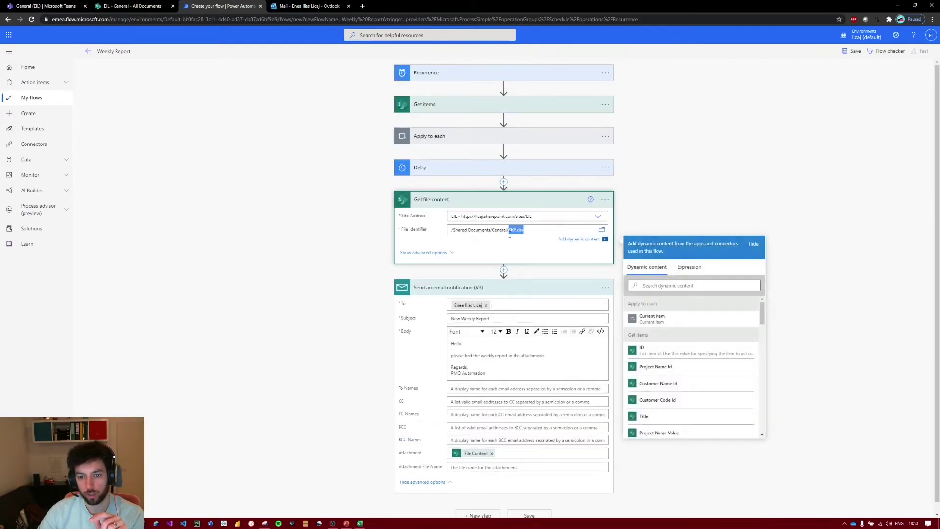
key(ctrl+c)
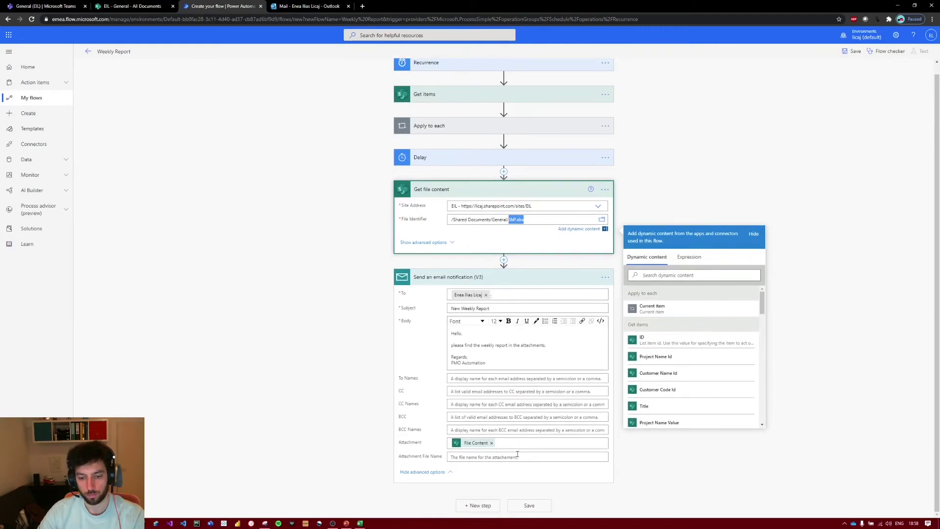
click(517, 458)
key(ctrl+v)
- Save the flow with the new email step
scroll(383, 365, down, 3)
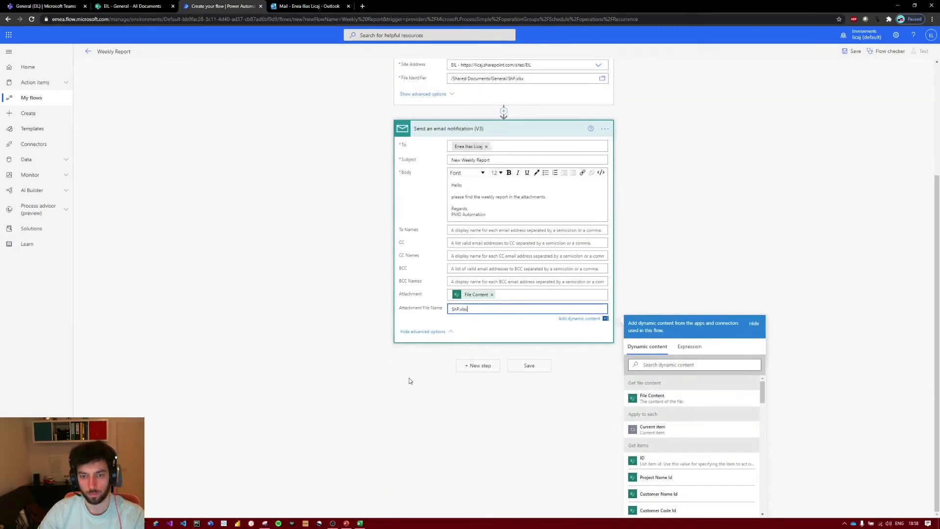
scroll(413, 379, up, 2)
click(529, 439)
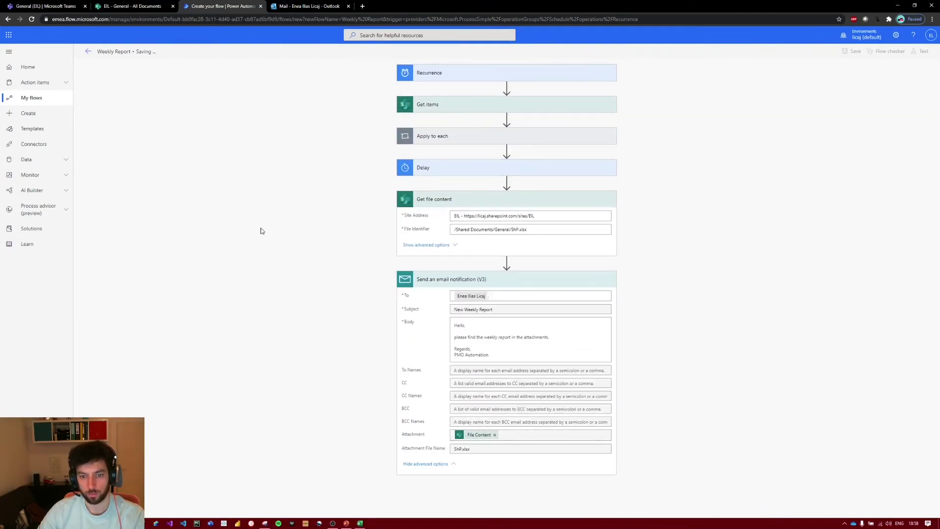
- Filter the Milestone Tracker's Milestone Value column to $3,500.00, $5,000.00 and $6,500.00
click(149, 5)
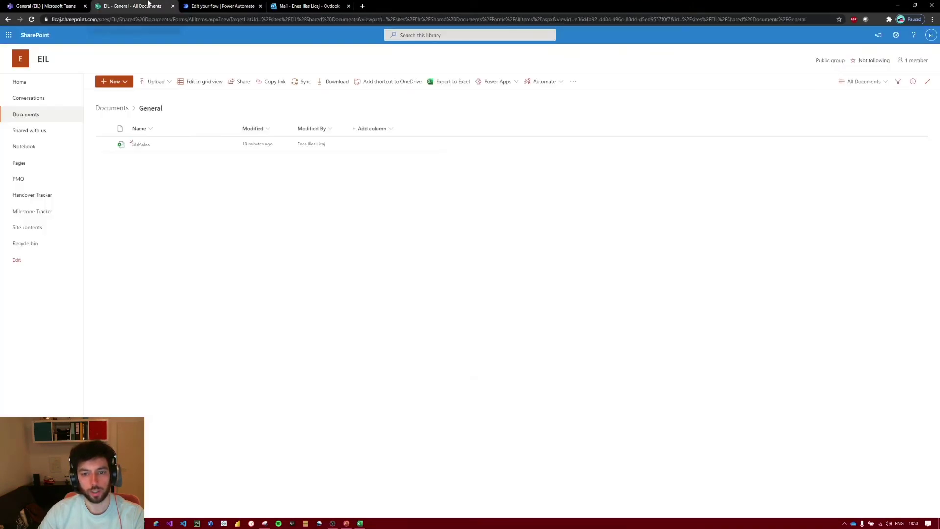
click(33, 211)
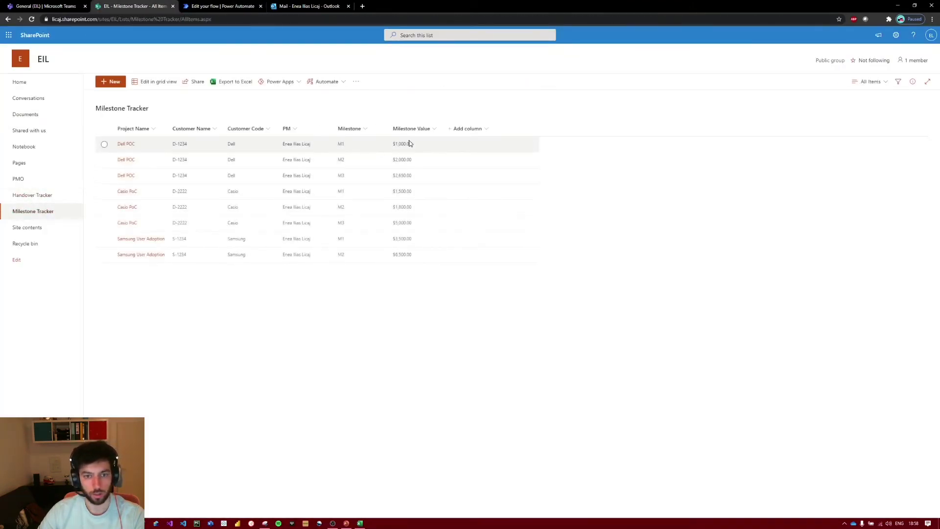
click(432, 129)
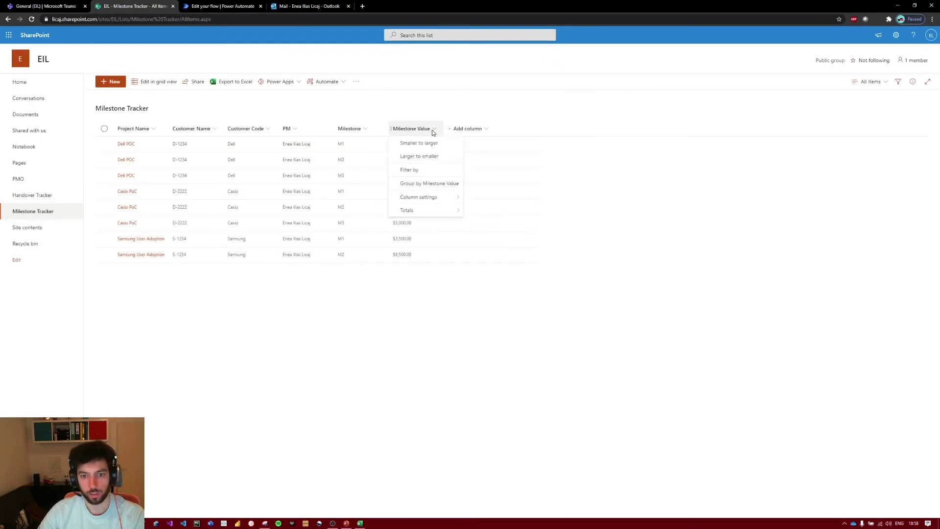
click(446, 175)
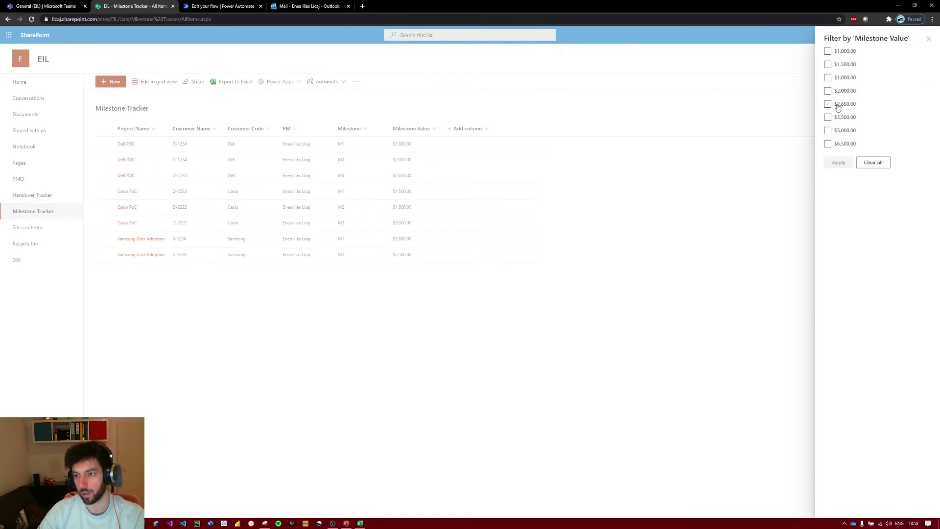
click(827, 120)
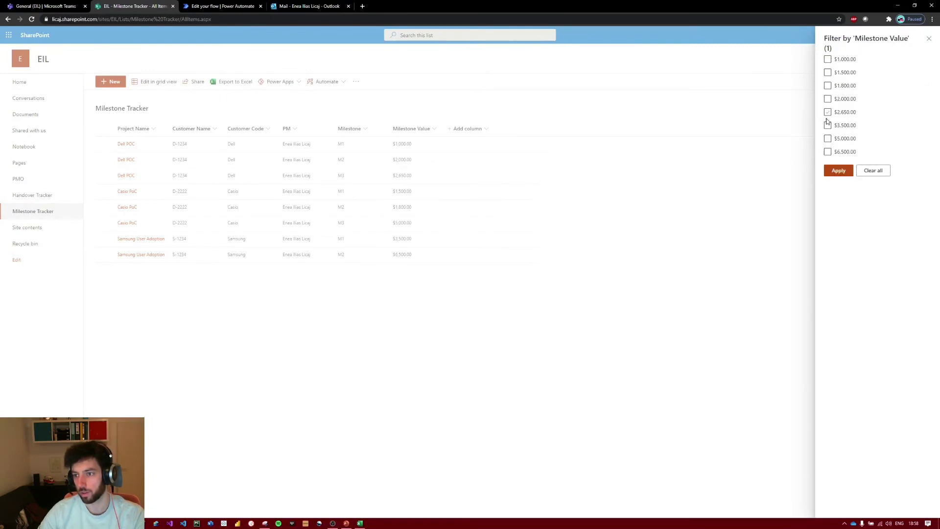
click(827, 139)
click(828, 152)
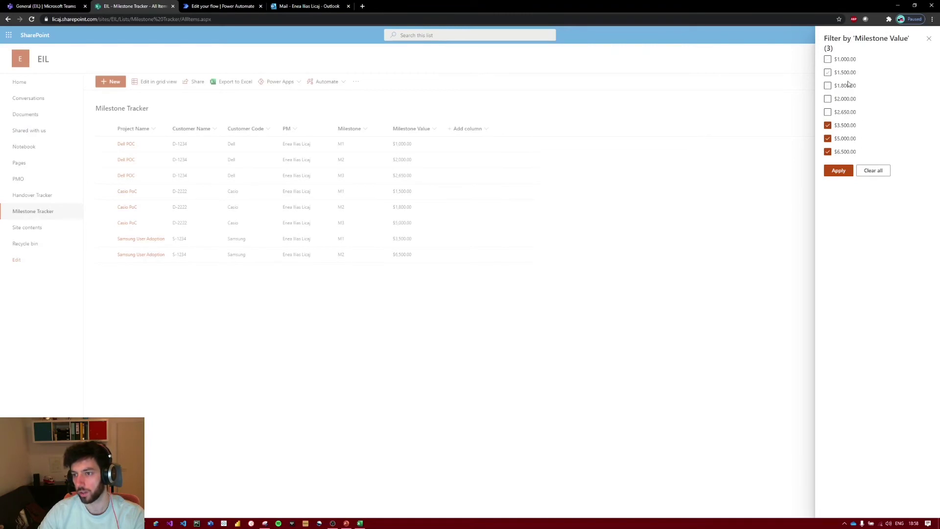
click(838, 171)
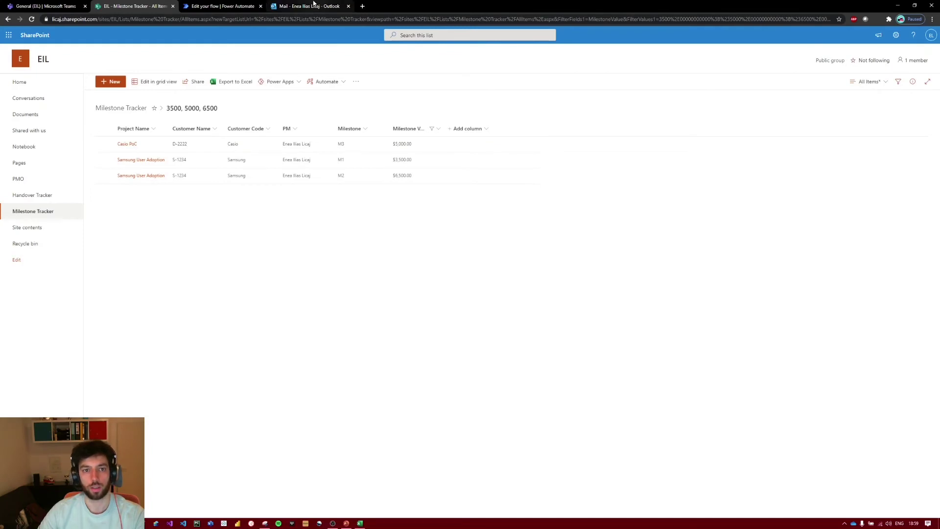
click(313, 6)
- Save the flow and expand Apply to each to review Add a row into a table mappings
click(212, 5)
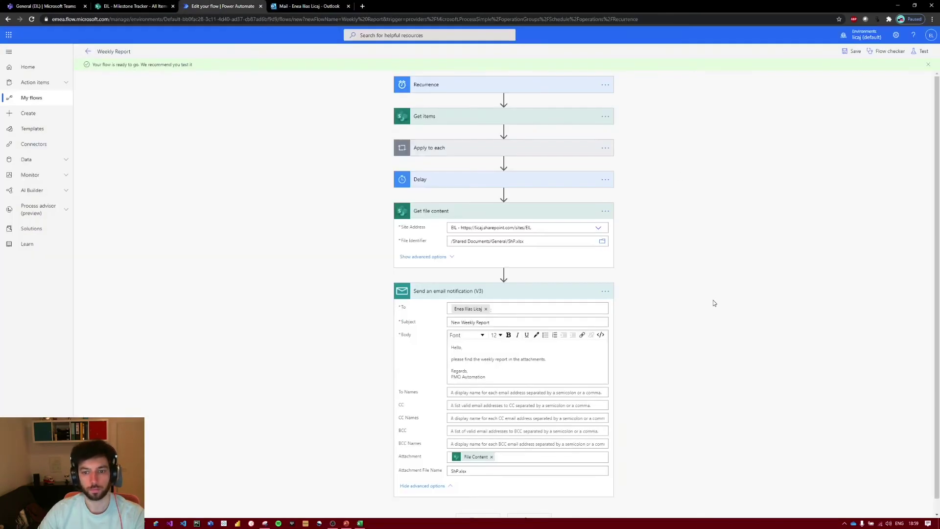
click(855, 56)
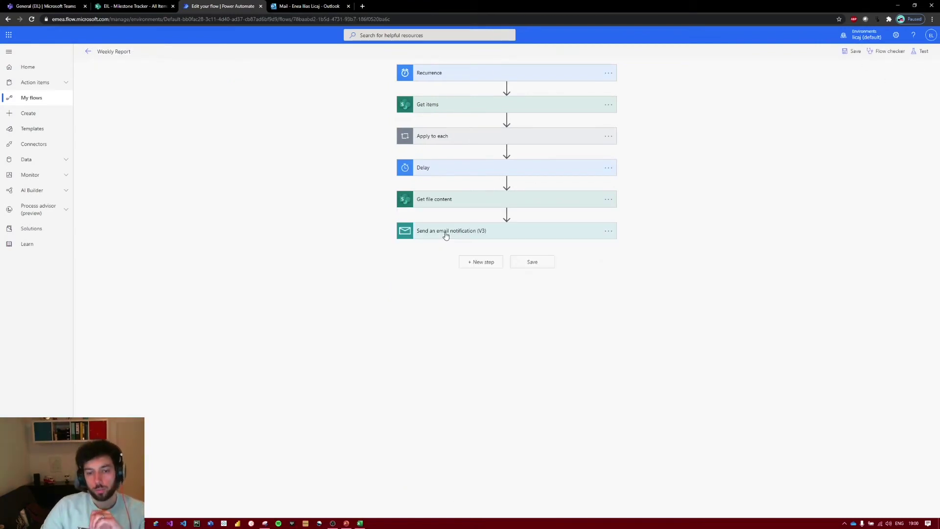
click(460, 136)
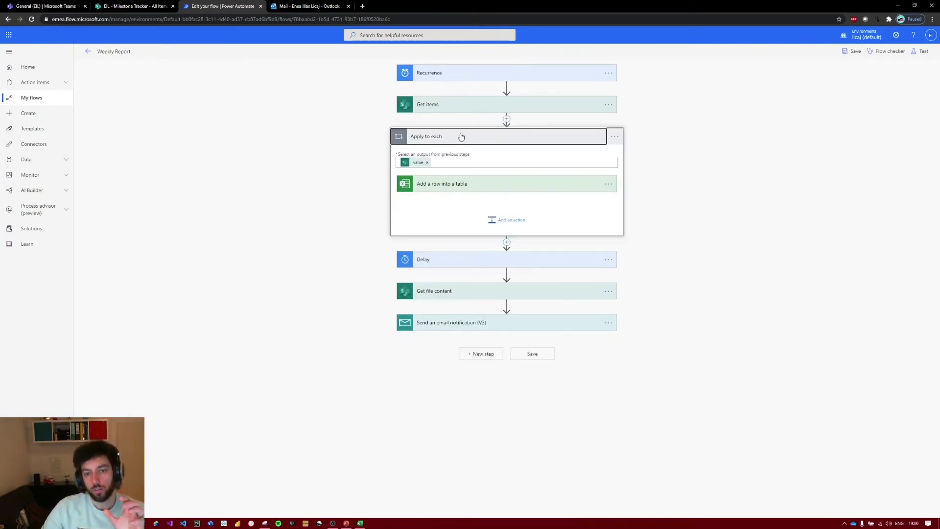
click(465, 192)
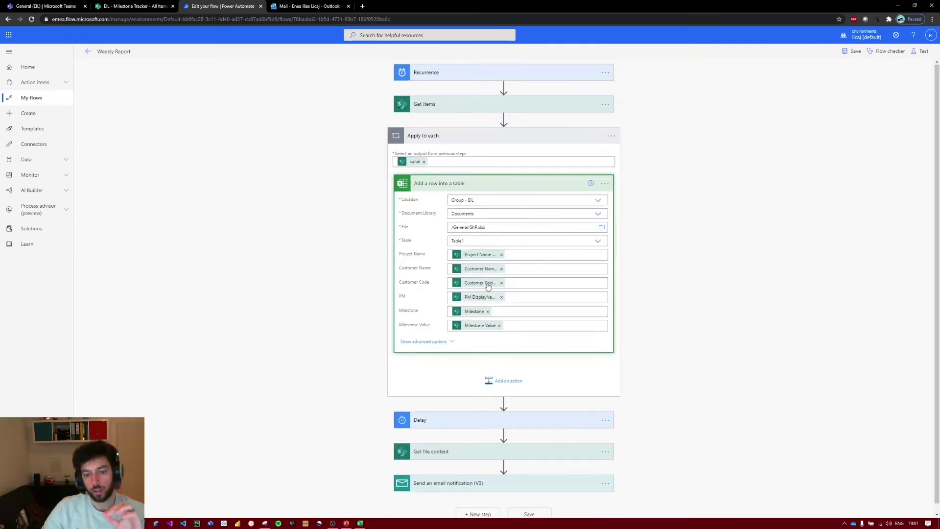
scroll(482, 416, down, 1)
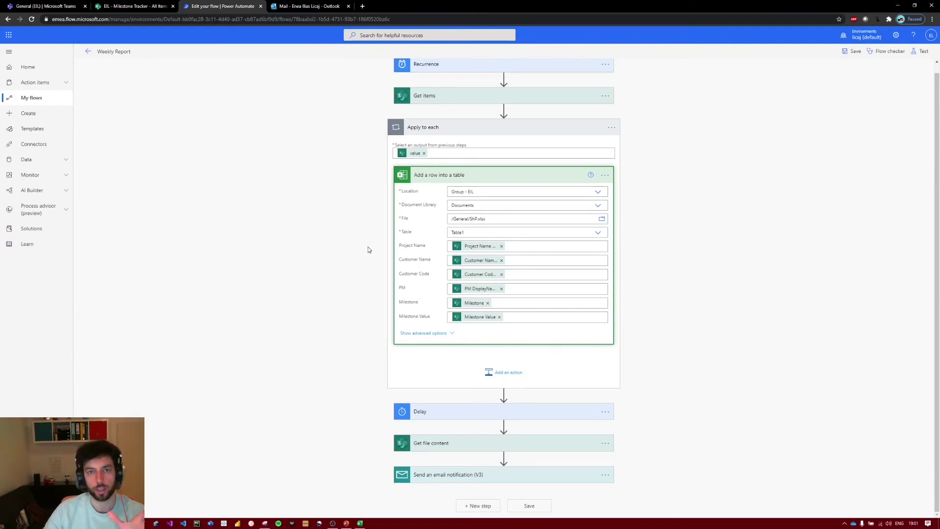
- Add an Excel Delete a row action with location Group - EIL and Documents library
click(479, 506)
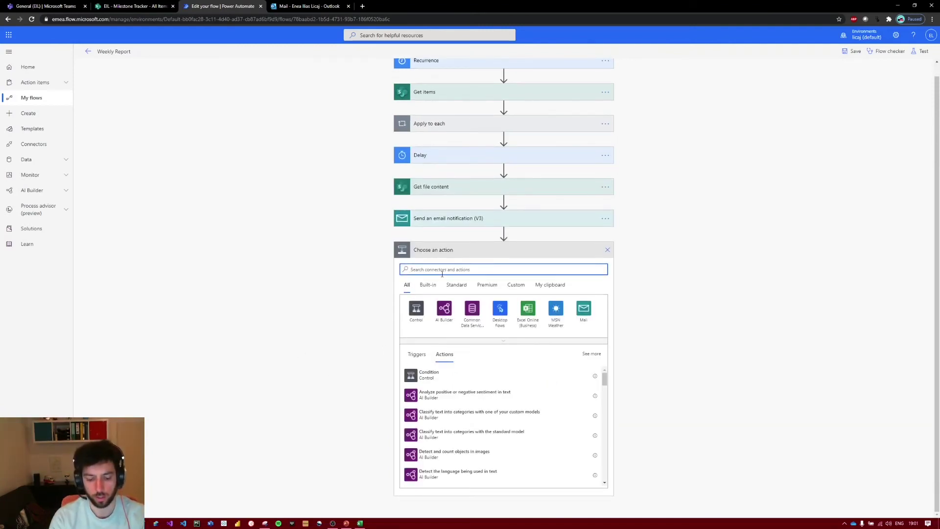
text(delete a re)
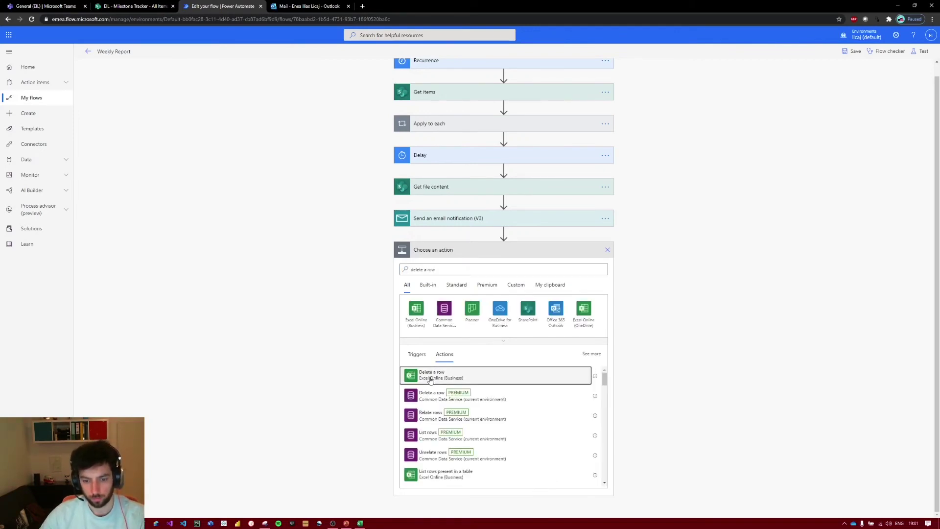
click(432, 375)
click(602, 279)
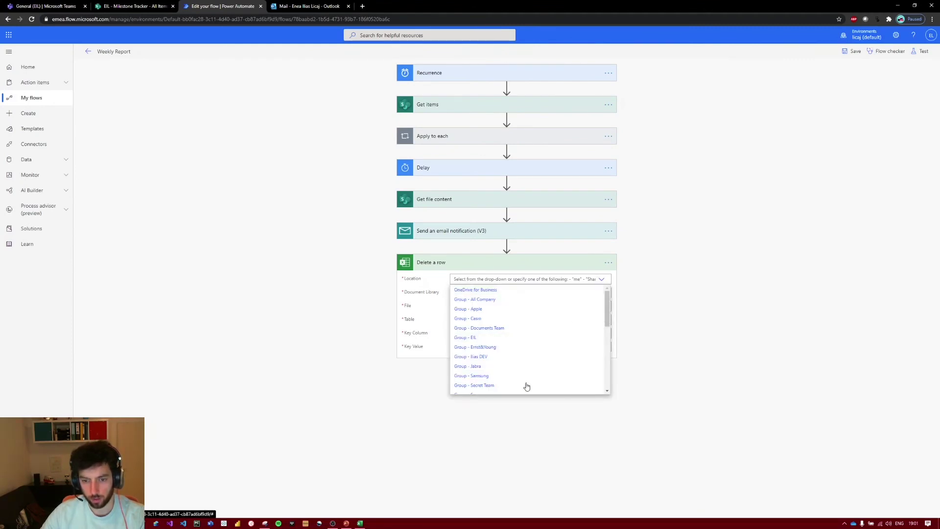
click(539, 338)
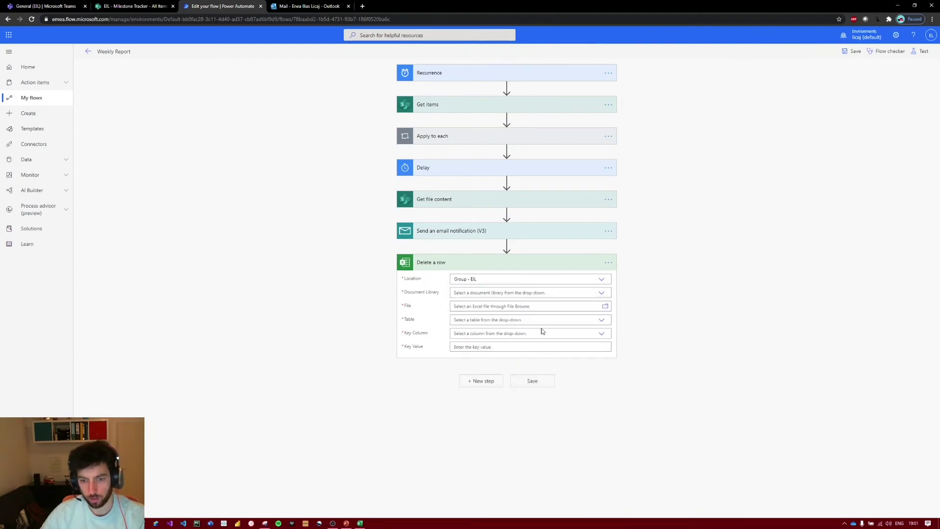
click(603, 293)
click(479, 304)
- Target the workbook /General/ShP.xlsx and table Table1
click(607, 308)
click(719, 330)
click(660, 333)
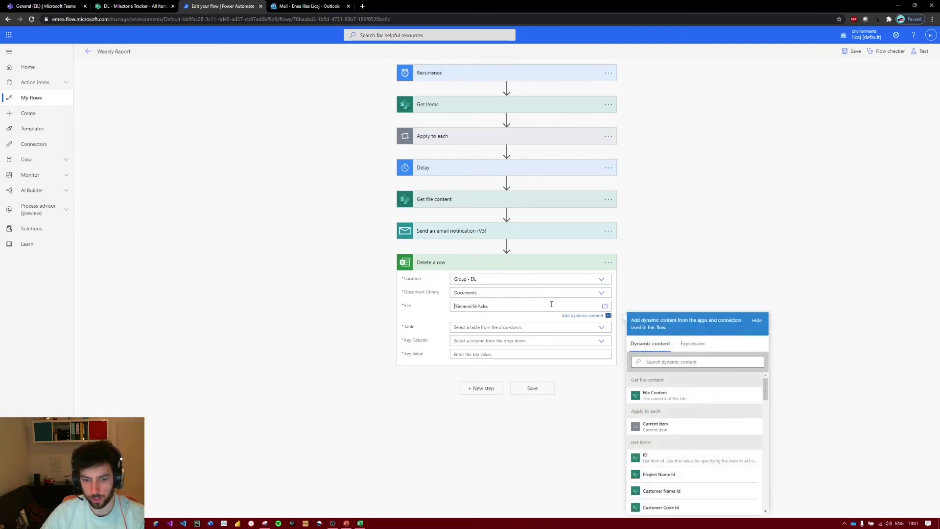
click(601, 327)
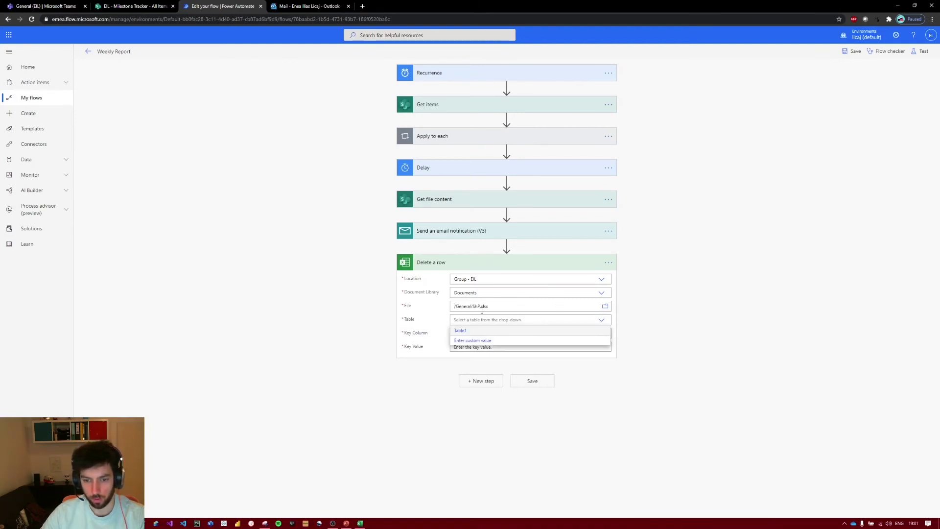
click(468, 332)
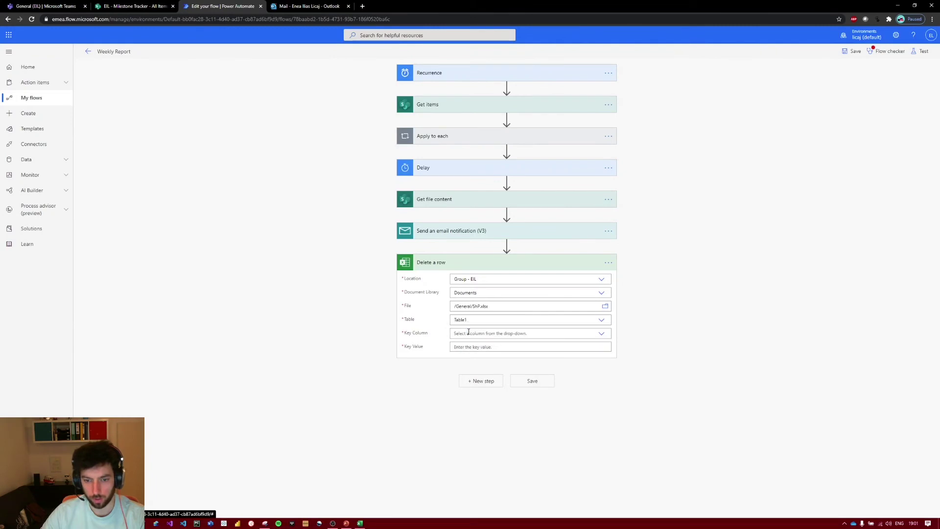
- Set the key column to Project Name and the key value to dynamic Project Name Value
click(591, 332)
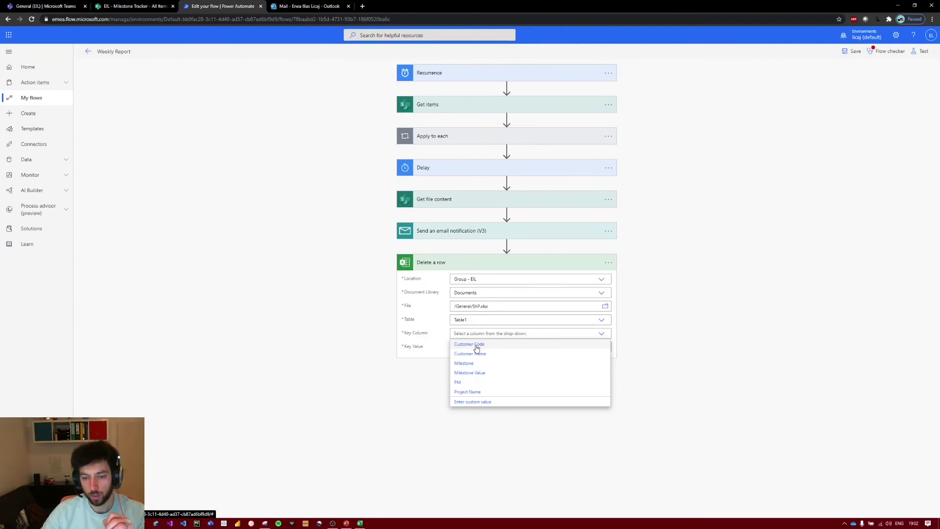
click(468, 393)
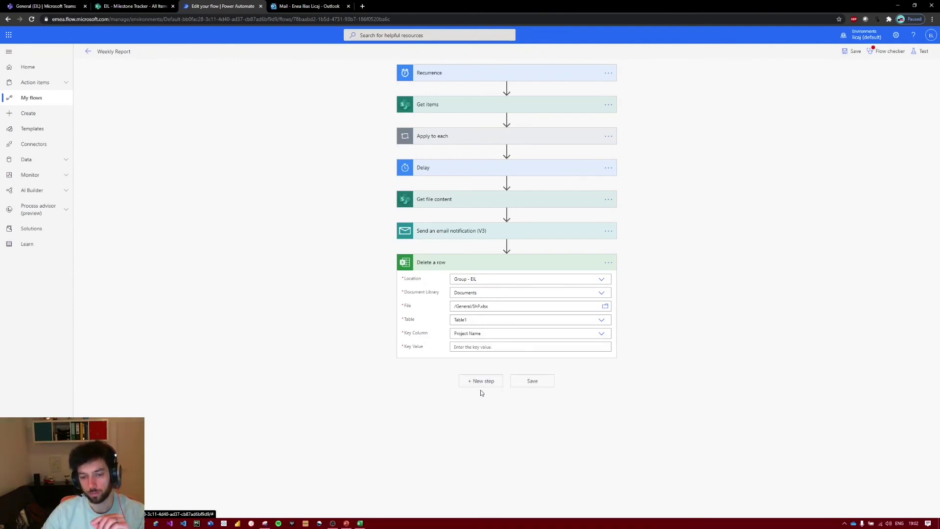
click(471, 347)
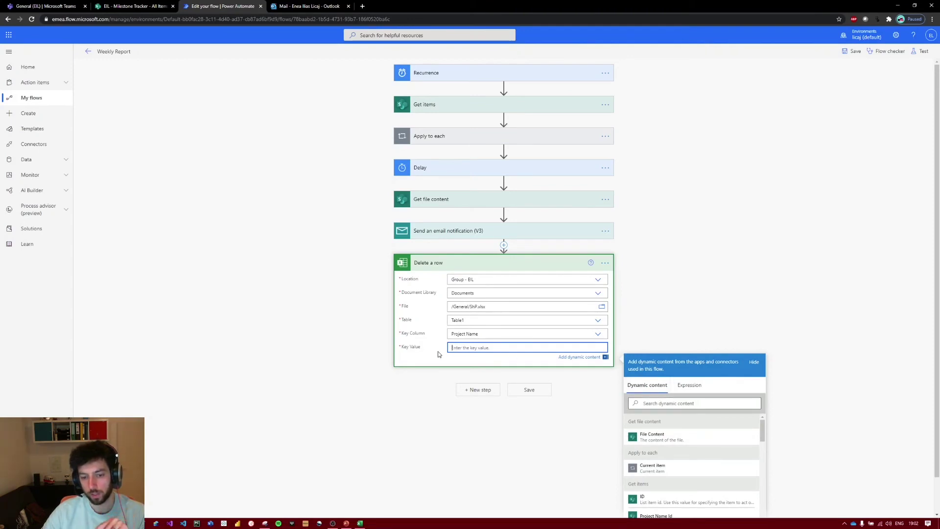
click(686, 403)
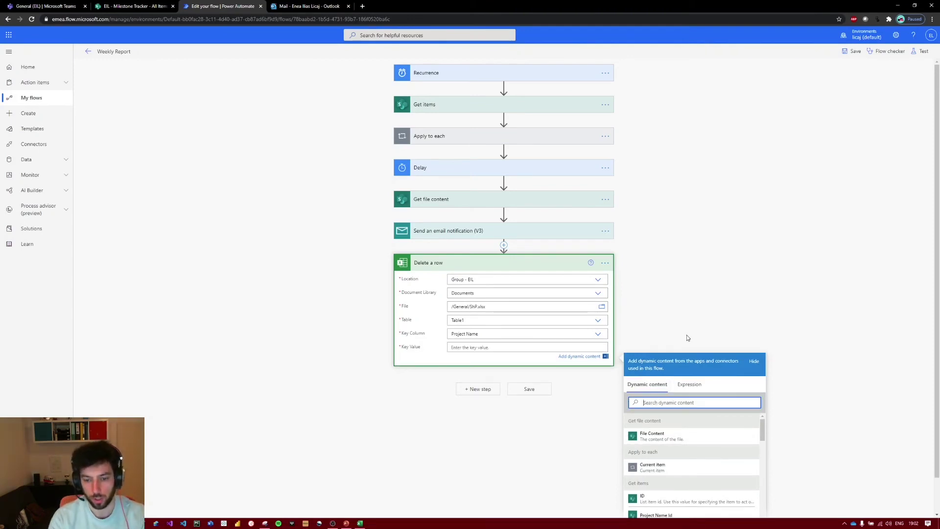
text(projec)
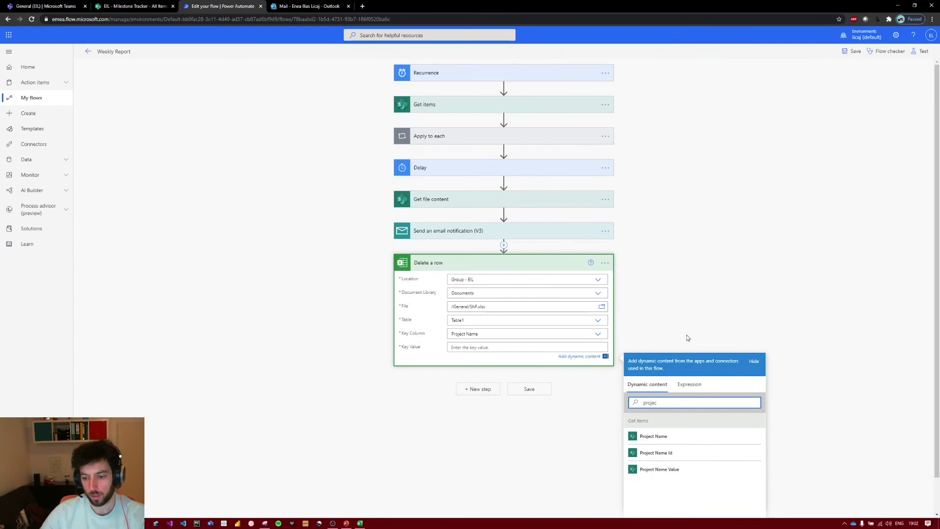
click(674, 468)
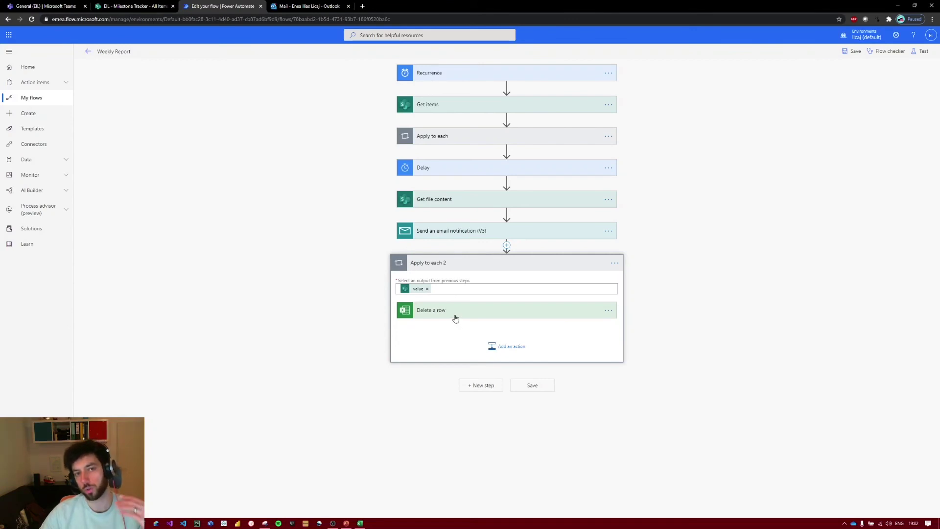
- Save the flow and run a manual test of the Weekly Report flow
click(533, 386)
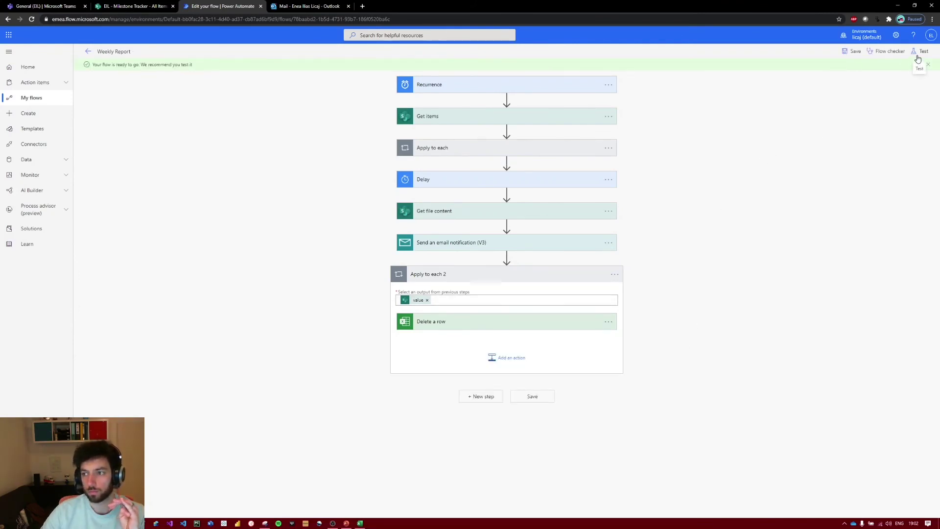
click(919, 54)
click(838, 70)
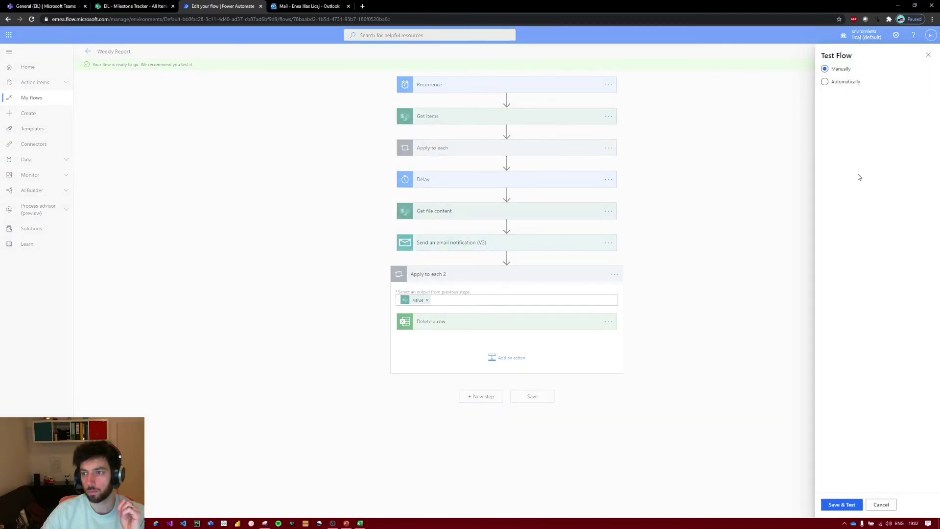
click(842, 504)
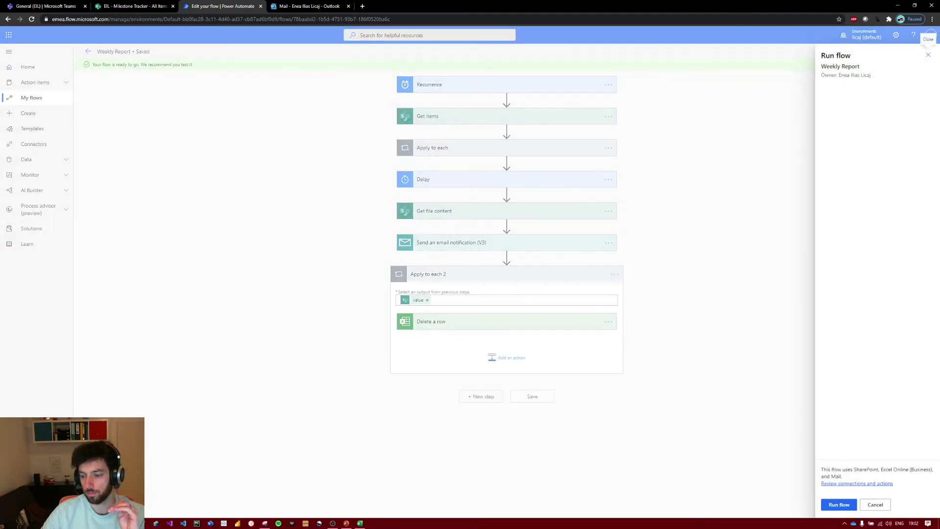
click(839, 505)
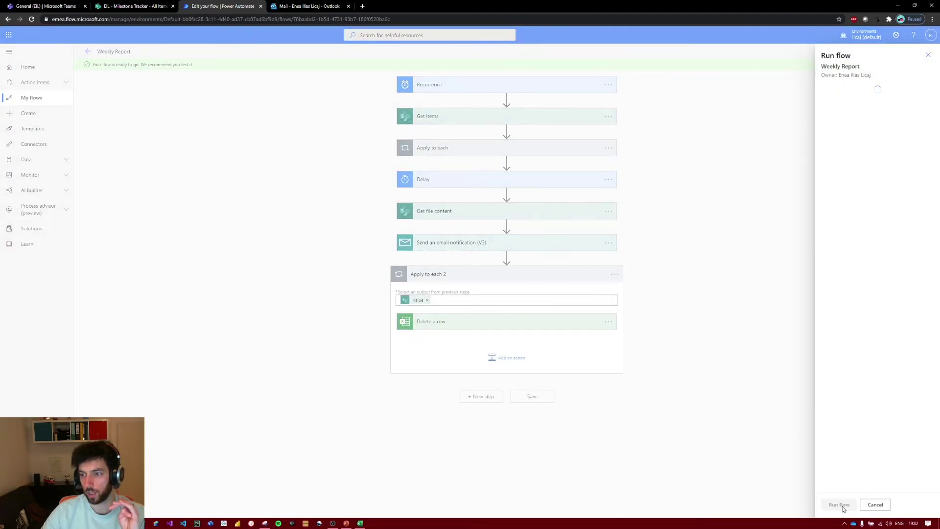
click(835, 509)
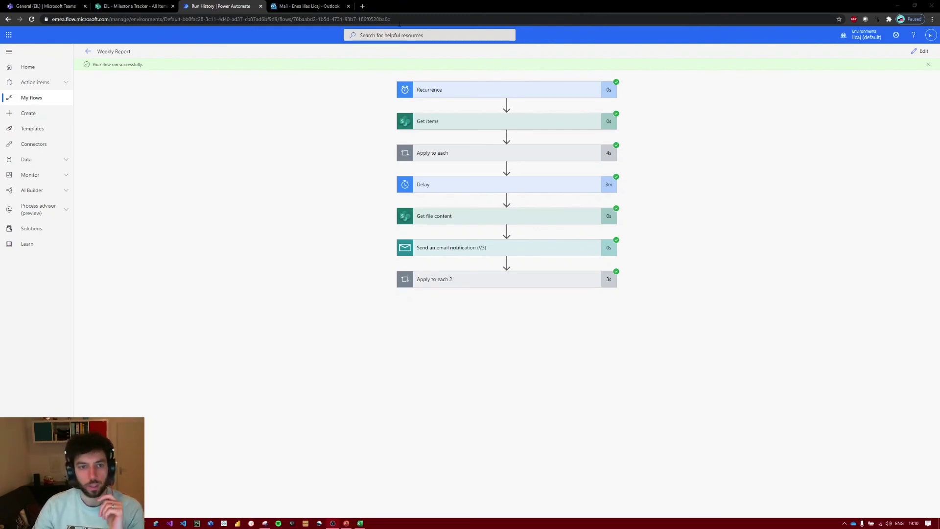
- Open the New Weekly Report email in Outlook and preview its ShP.xlsx attachment
click(328, 5)
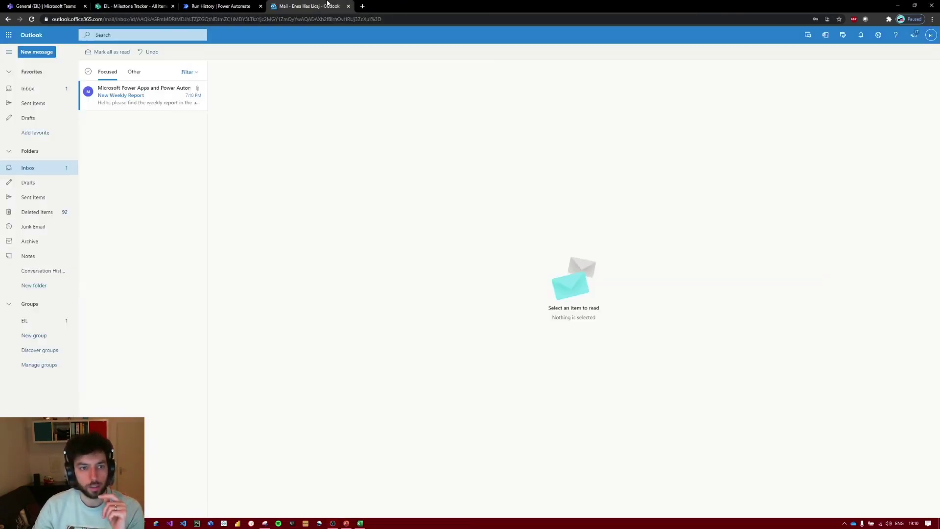
click(138, 105)
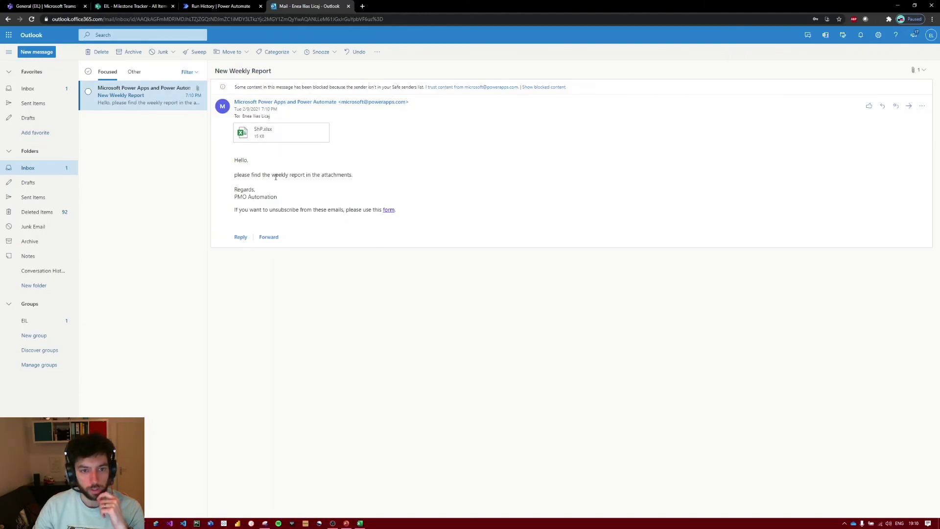
click(280, 140)
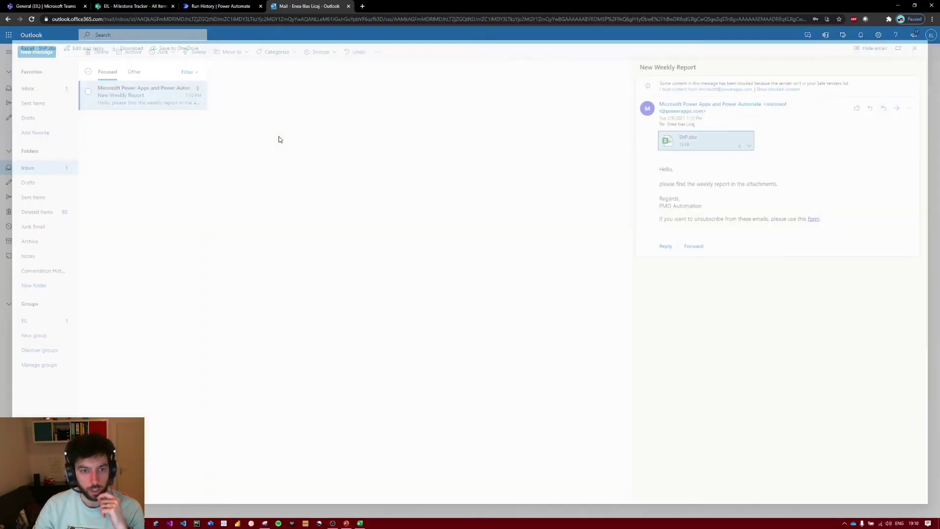